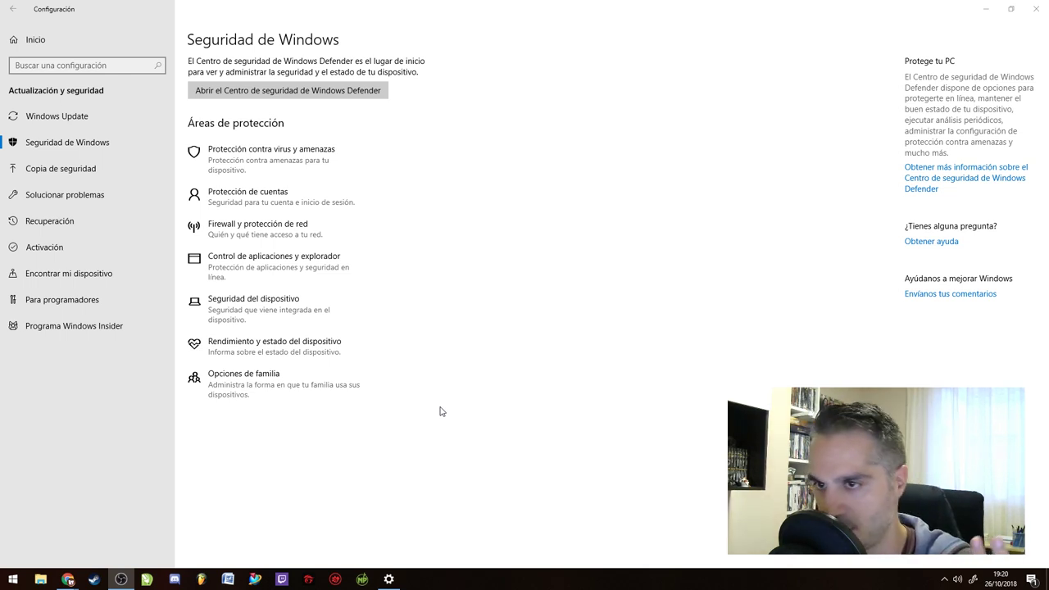
pyautogui.write('*')
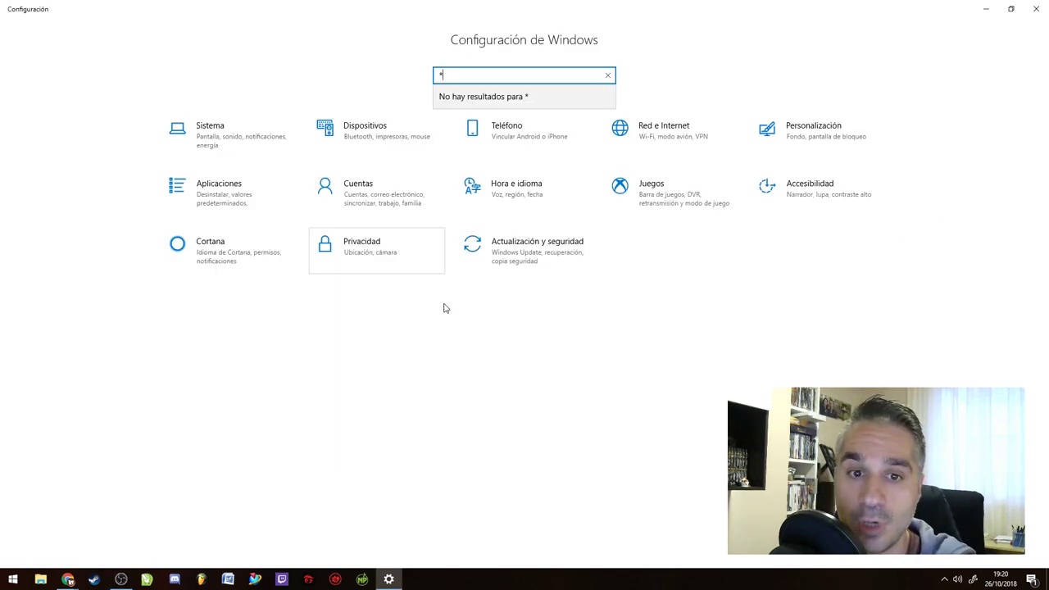
pyautogui.click(489, 410)
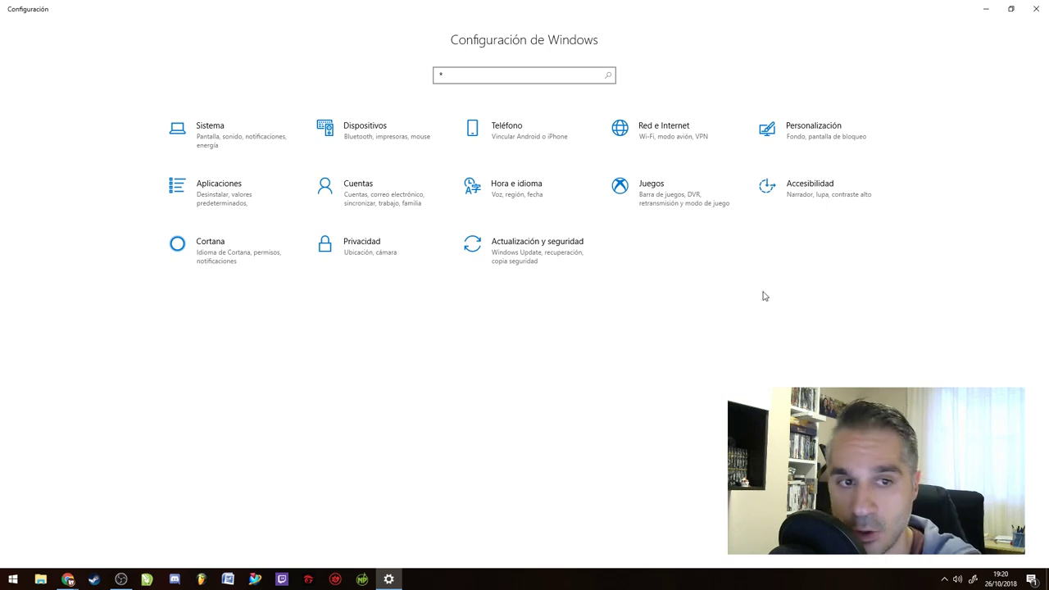
pyautogui.click(16, 578)
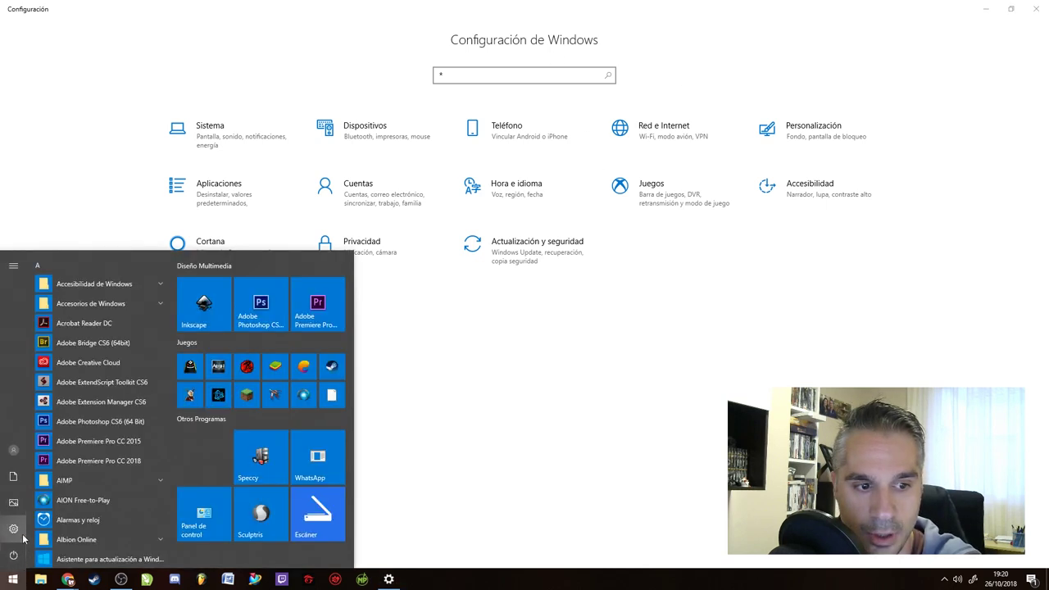
pyautogui.click(541, 461)
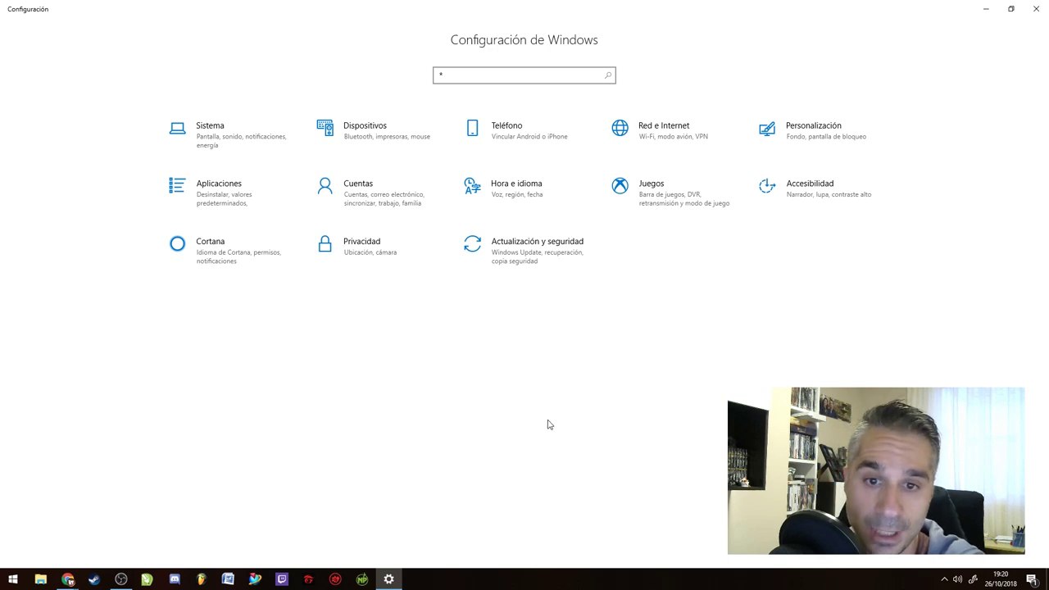
# Open Control de aplicaciones y explorador from Seguridad de Windows within the Actualización y seguridad settings
pyautogui.click(508, 255)
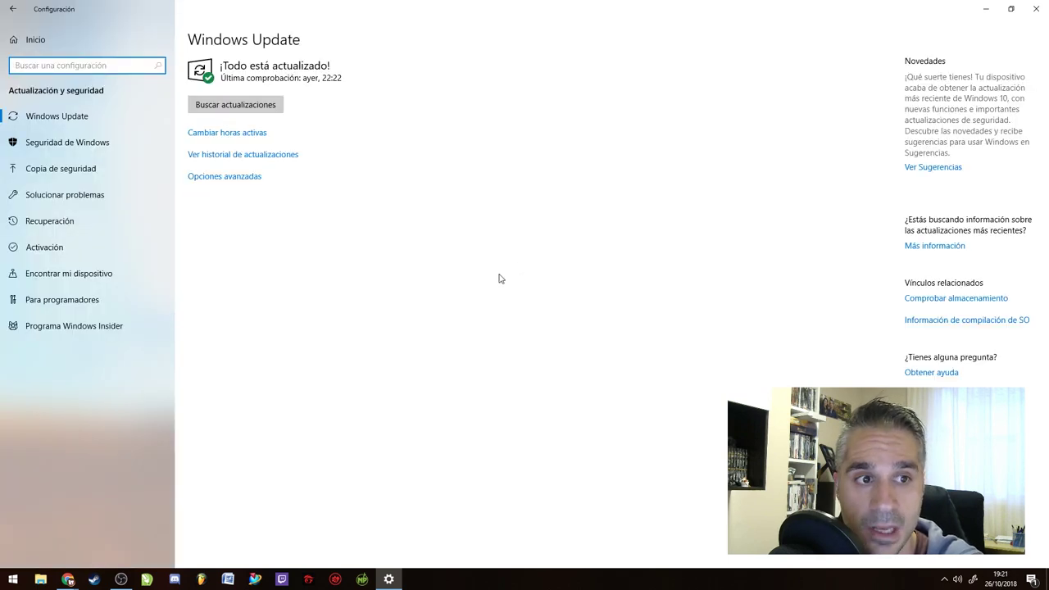
pyautogui.click(105, 148)
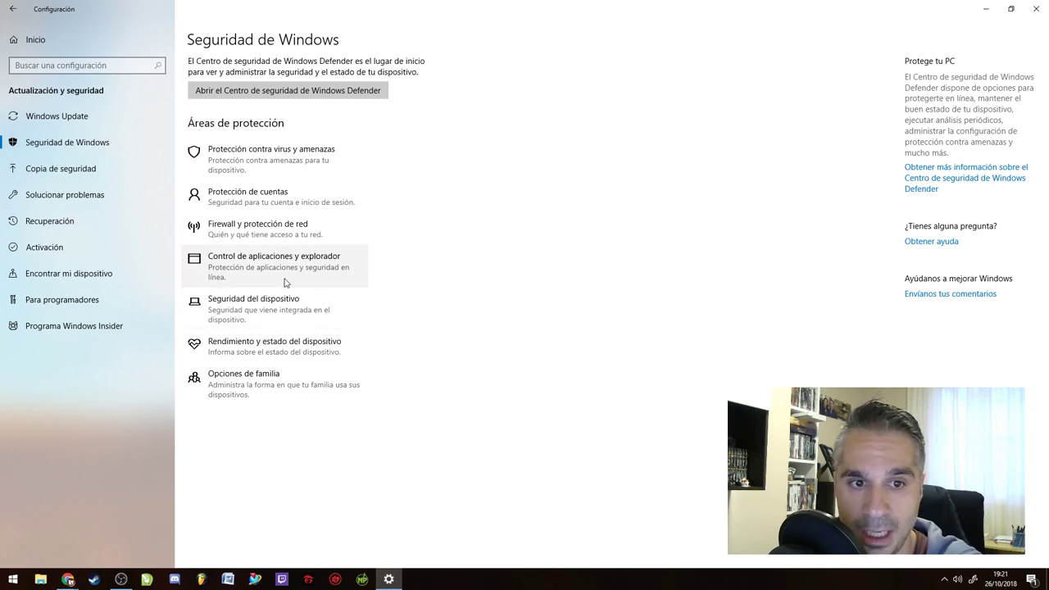
pyautogui.click(316, 268)
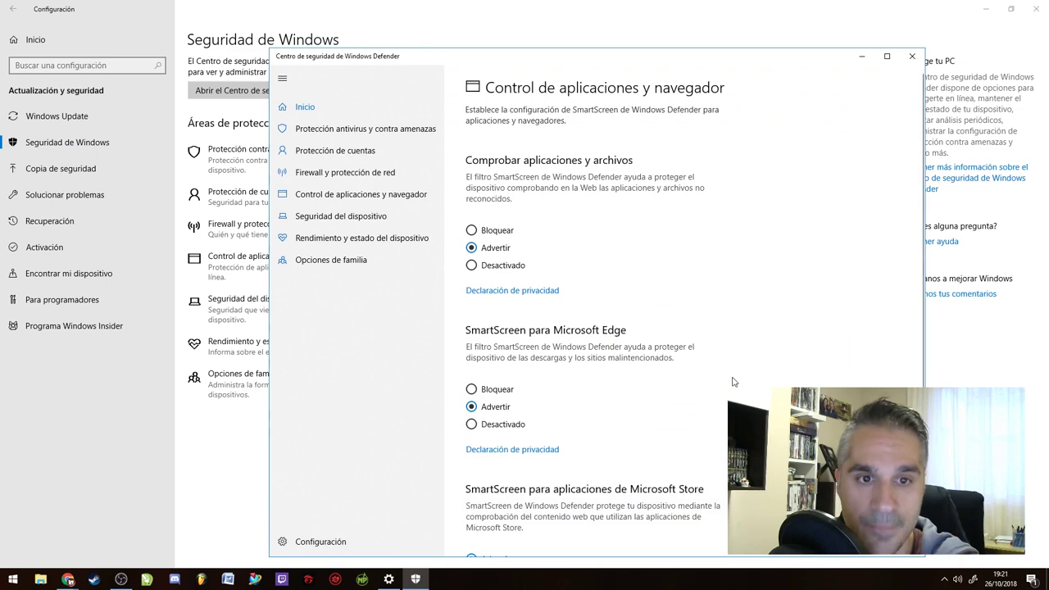
# Review the Control de aplicaciones y navegador page and open its Configuración de protección contra vulnerabilidades
pyautogui.scroll(-1, 736, 371)
pyautogui.scroll(-3, 735, 371)
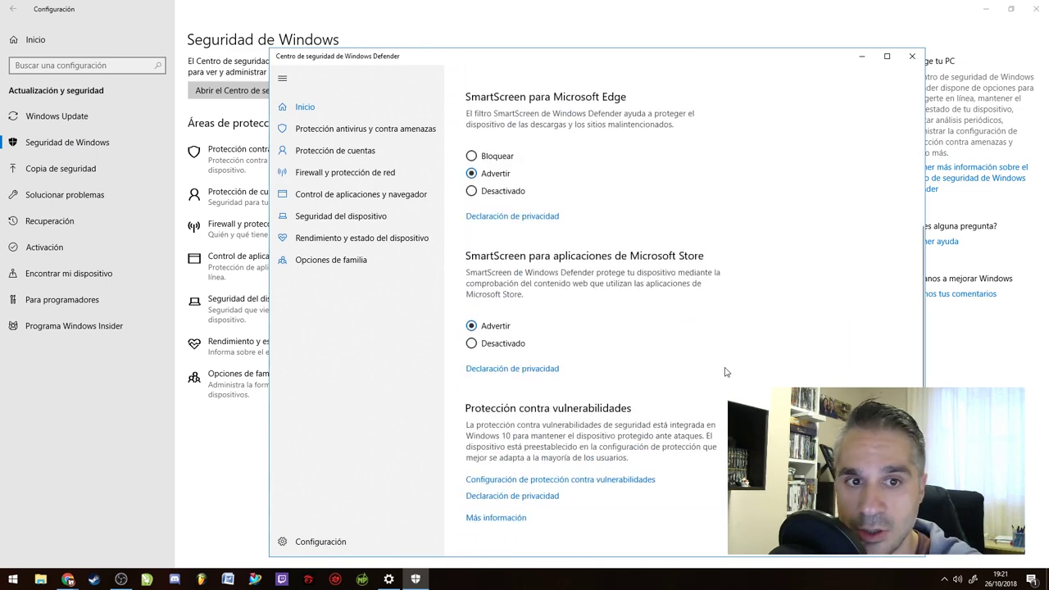
pyautogui.click(412, 195)
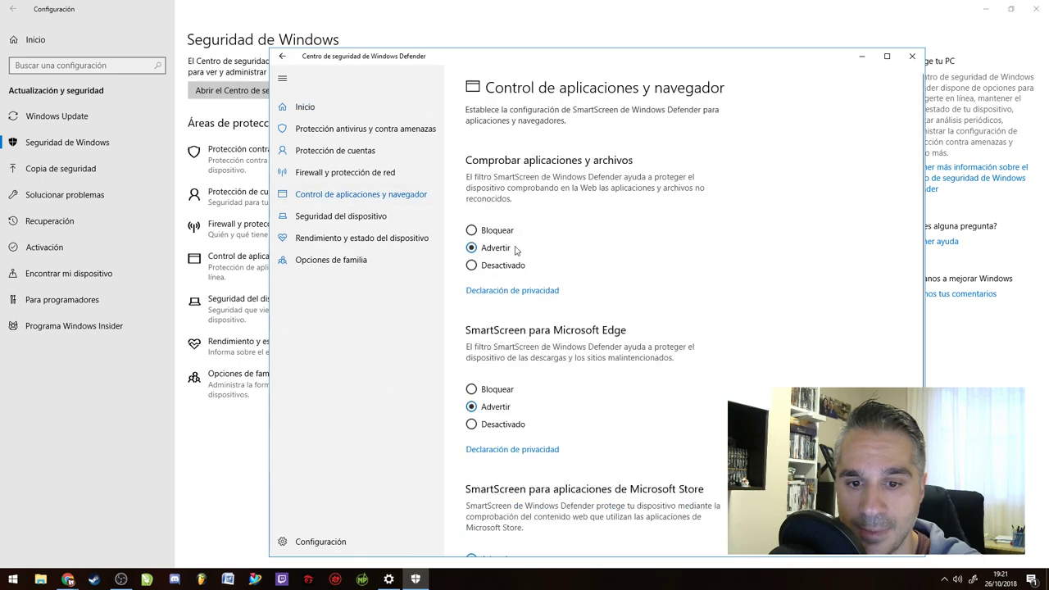
pyautogui.scroll(-4, 701, 306)
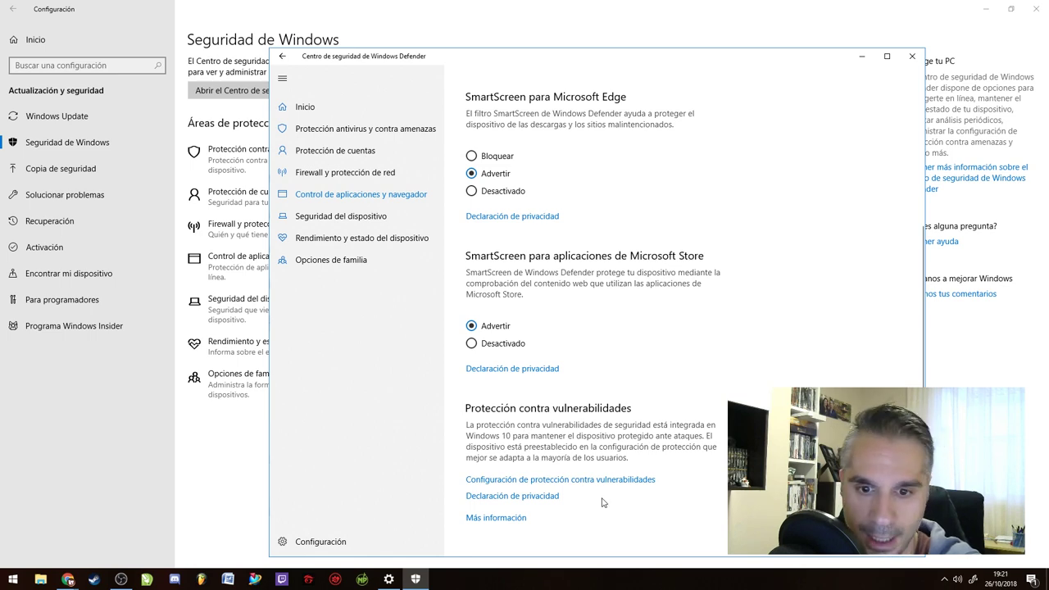
pyautogui.moveTo(468, 61); pyautogui.dragTo(351, 37)
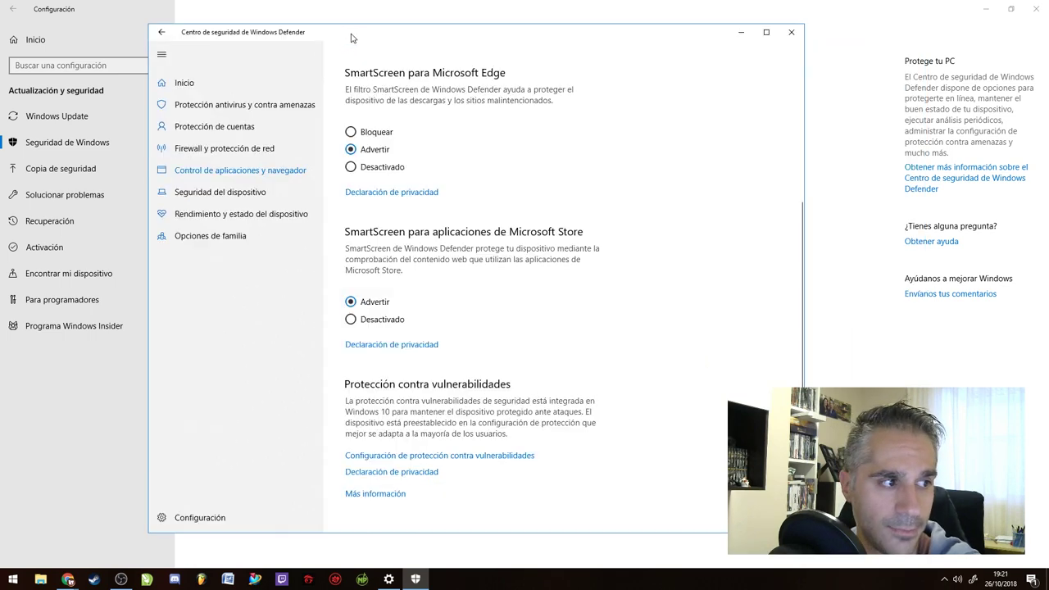
pyautogui.click(389, 458)
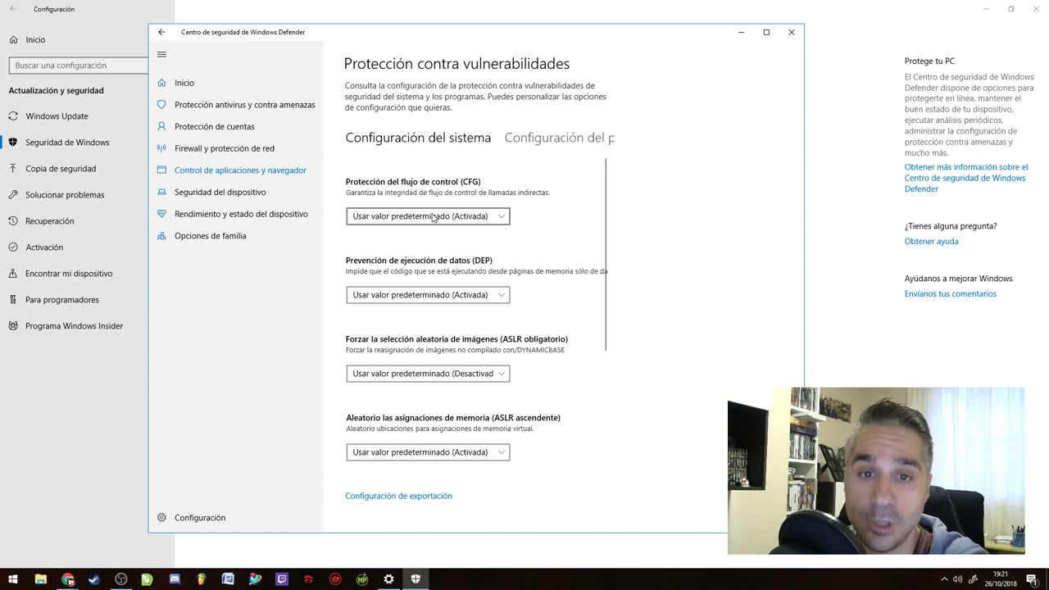
# Examine the choices offered for Protección del flujo de control (CFG) and ASLR ascendente in the system configuration
pyautogui.click(475, 218)
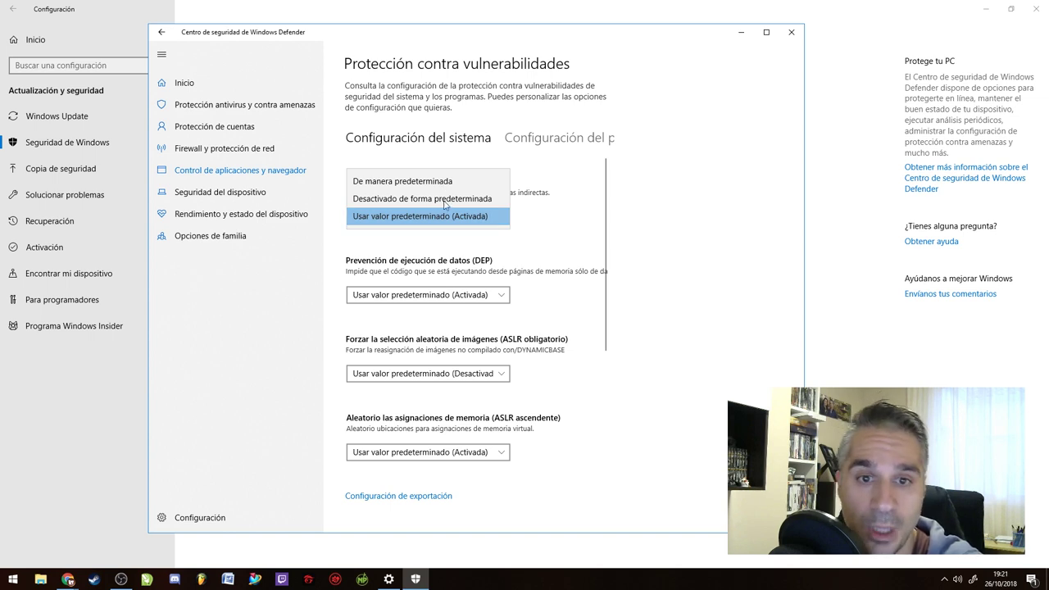
pyautogui.click(543, 229)
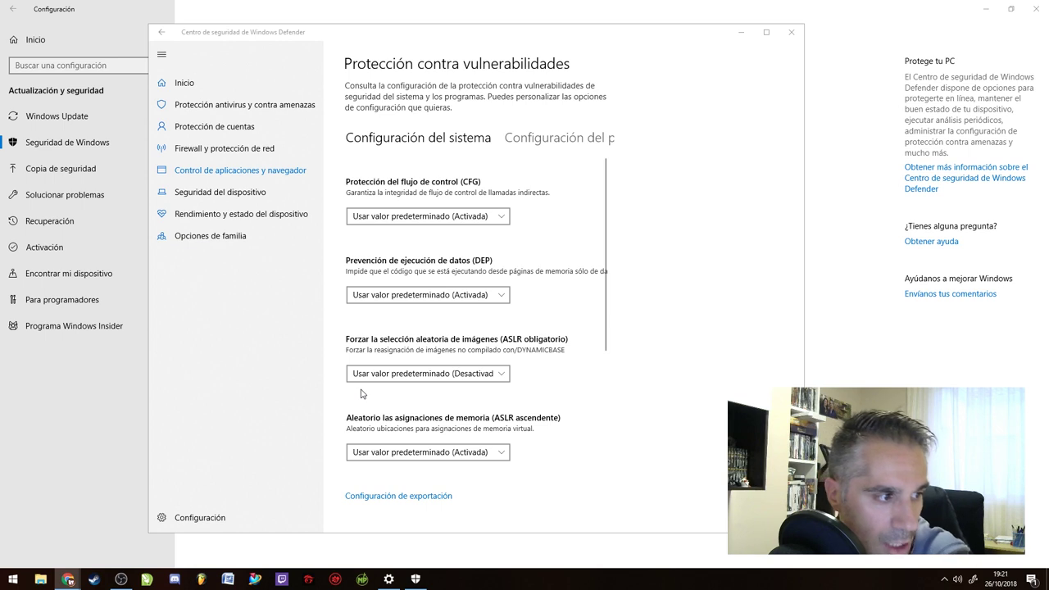
pyautogui.click(421, 456)
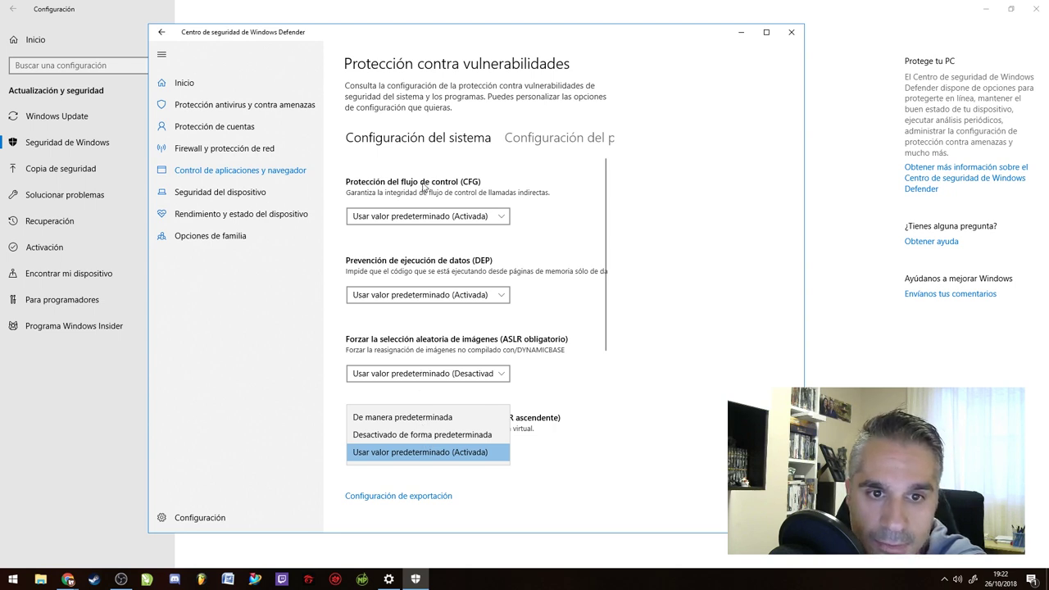
pyautogui.click(522, 209)
pyautogui.click(496, 217)
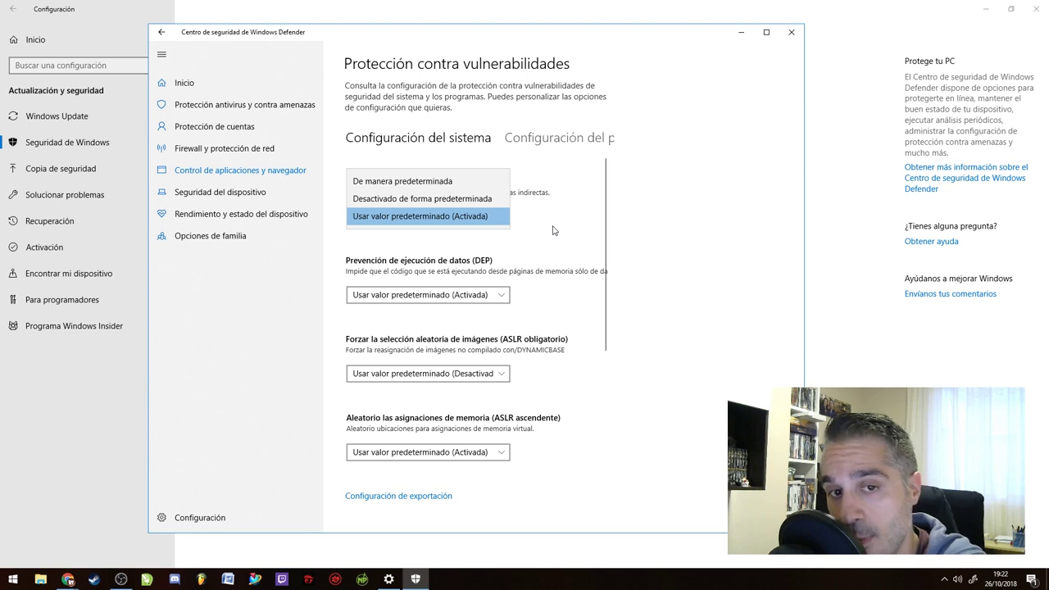
pyautogui.click(500, 182)
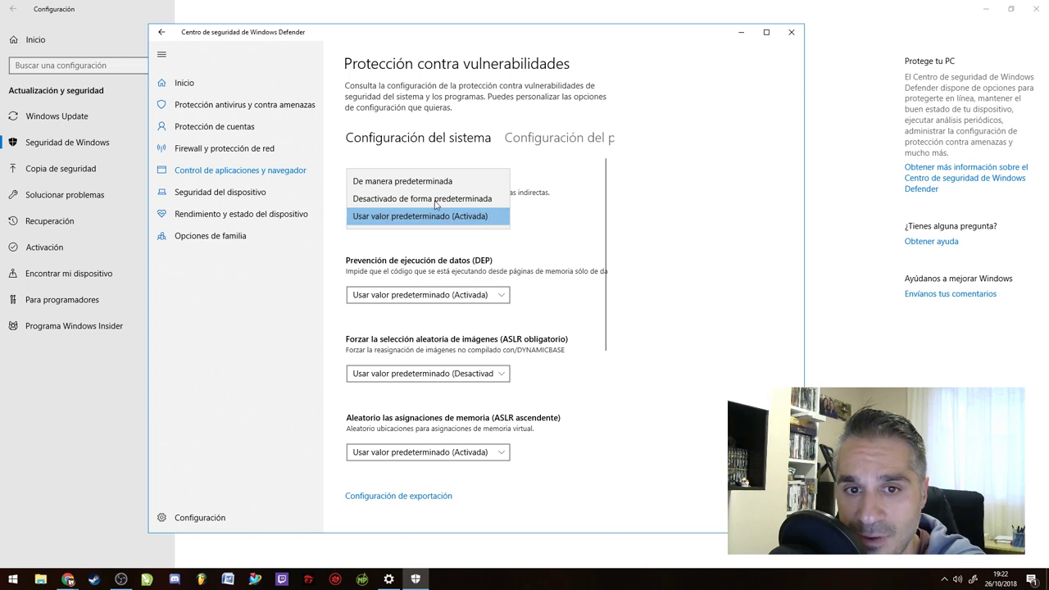
pyautogui.click(559, 215)
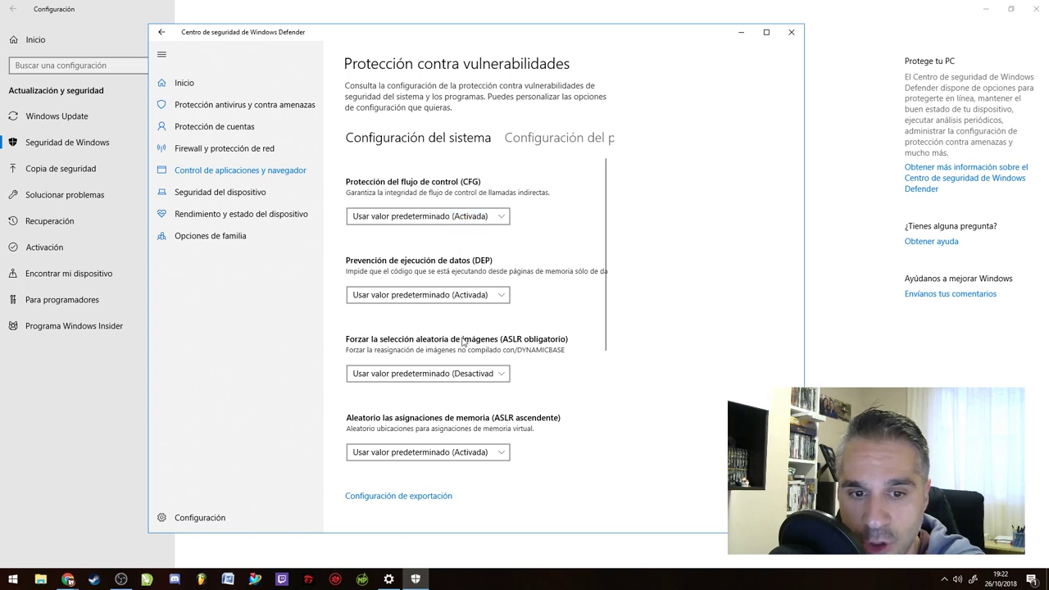
# Examine the choices offered for ASLR ascendente and ASLR obligatorio in the system configuration
pyautogui.click(471, 453)
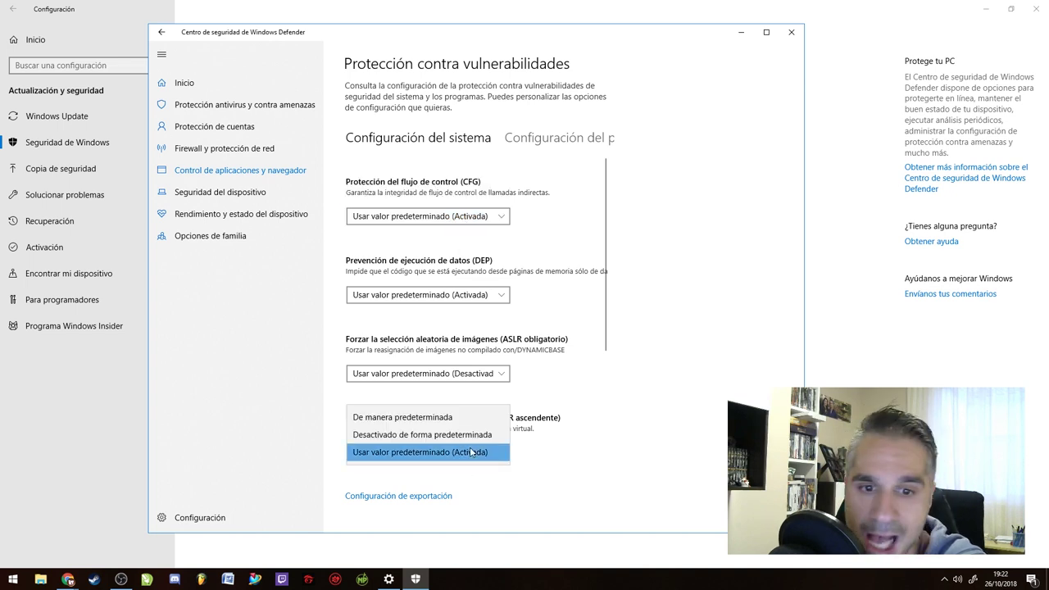
pyautogui.click(472, 452)
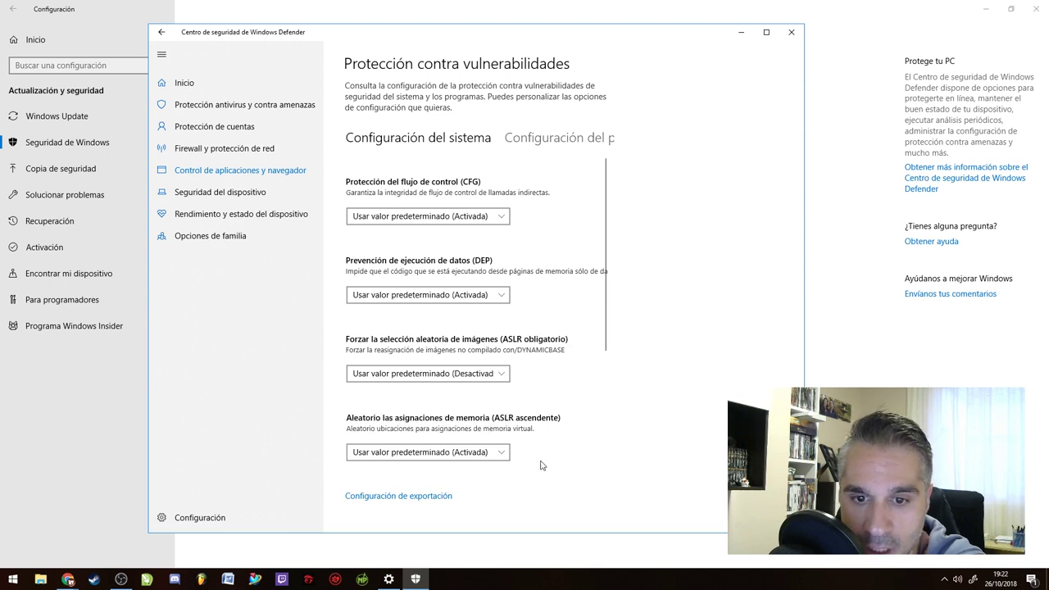
pyautogui.click(479, 453)
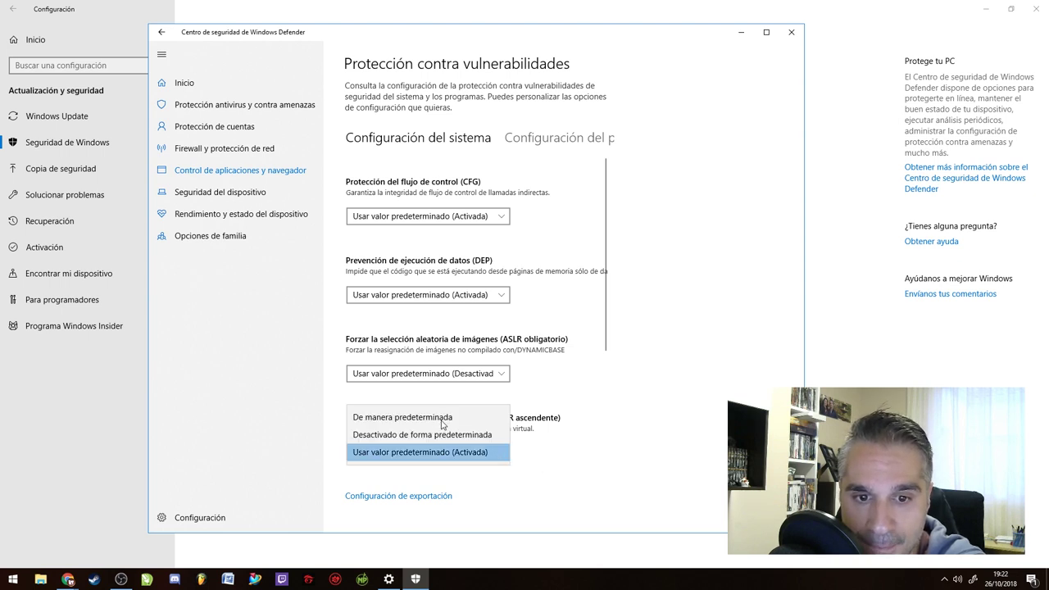
pyautogui.click(443, 422)
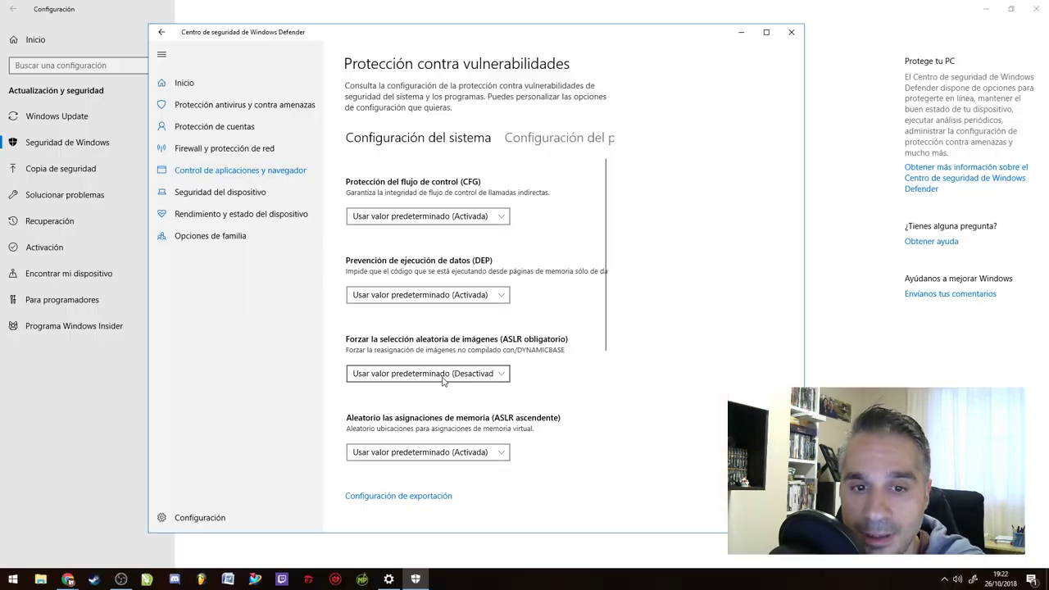
pyautogui.click(435, 373)
pyautogui.click(414, 359)
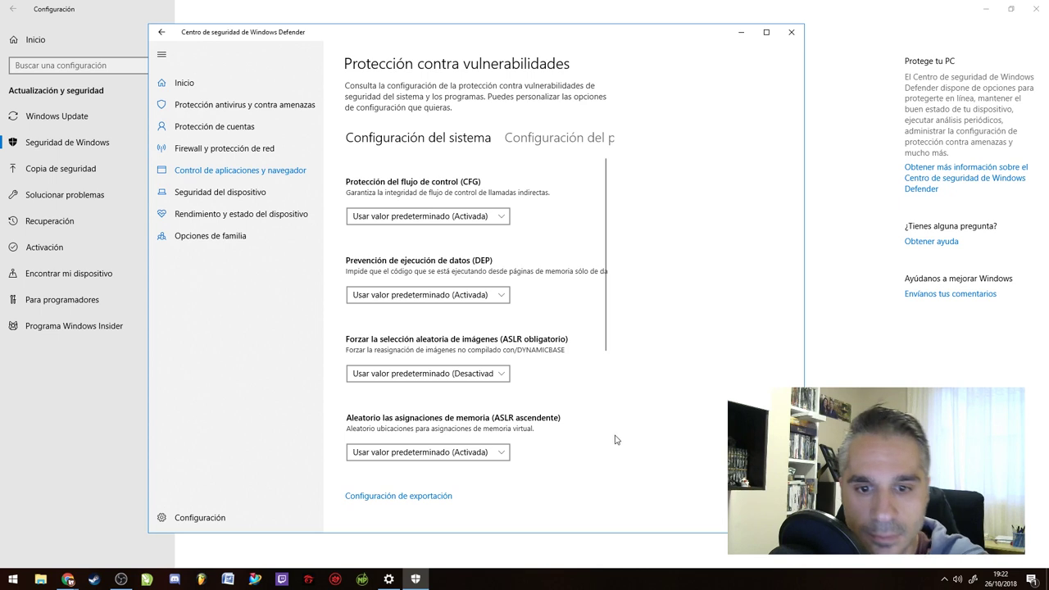
# Check the CFG, DEP, ASLR obligatorio and ASLR ascendente settings against Usar valor predeterminado, and close the Windows Defender security window
pyautogui.click(492, 220)
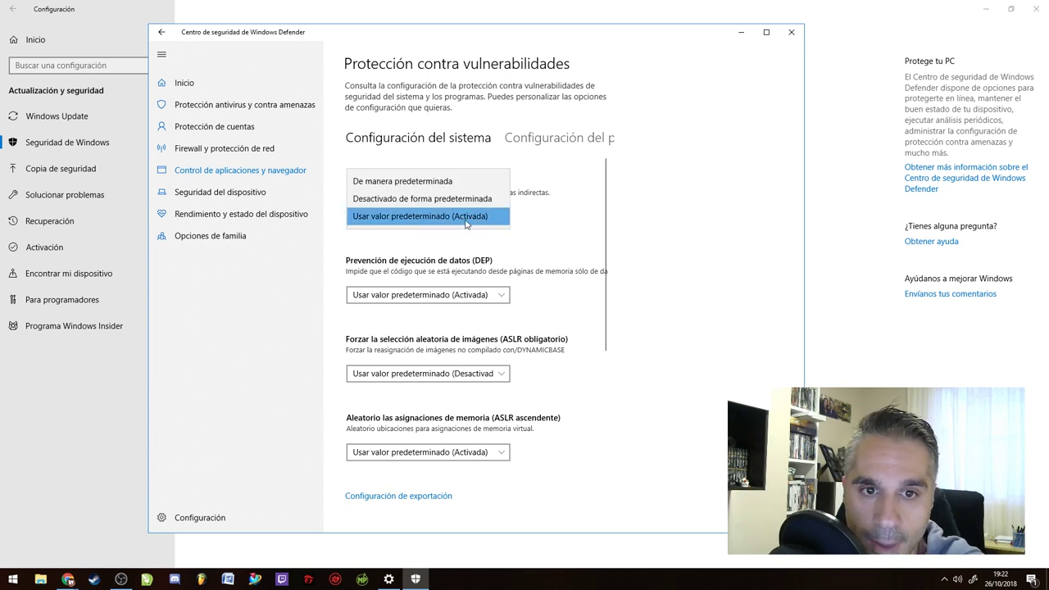
pyautogui.click(445, 196)
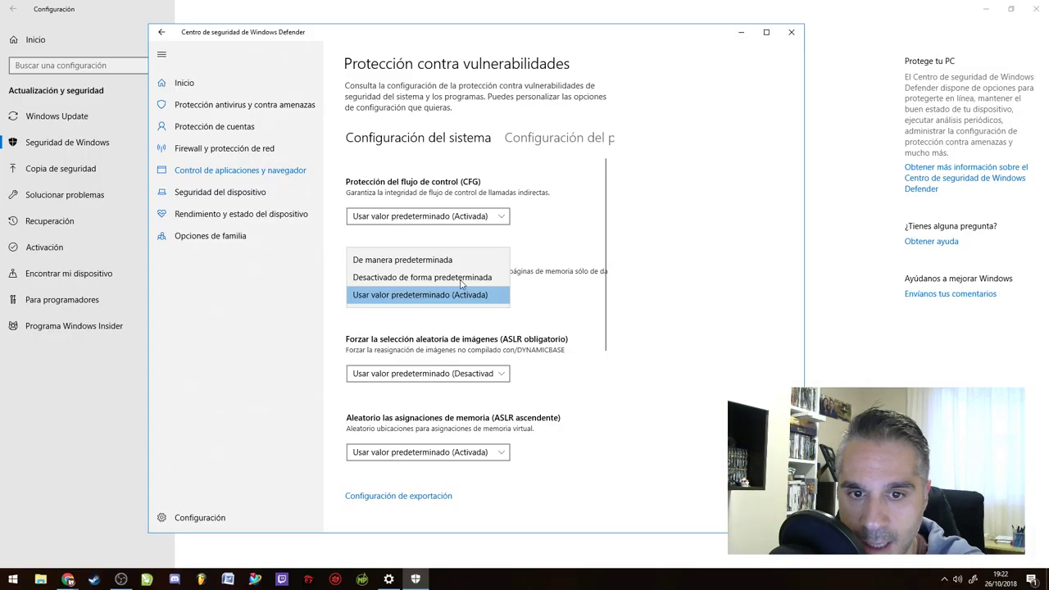
pyautogui.click(426, 279)
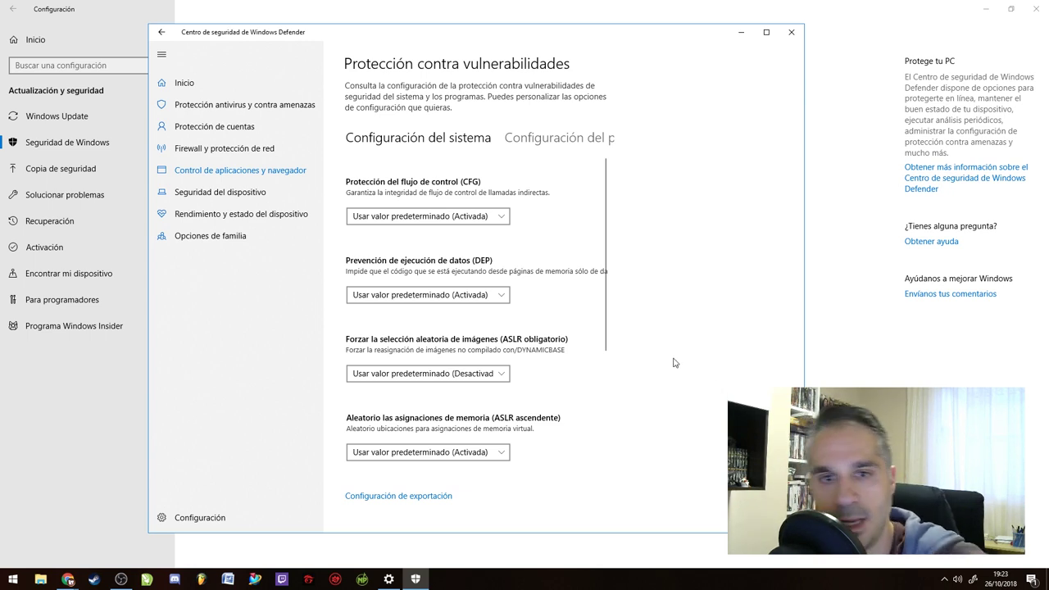
pyautogui.click(497, 217)
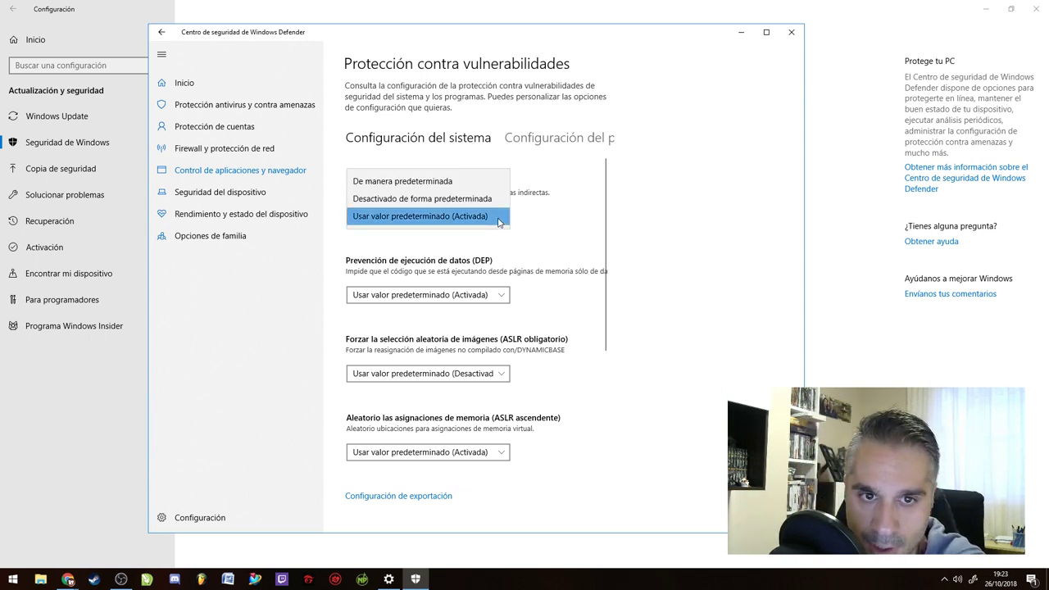
pyautogui.click(578, 254)
pyautogui.click(492, 374)
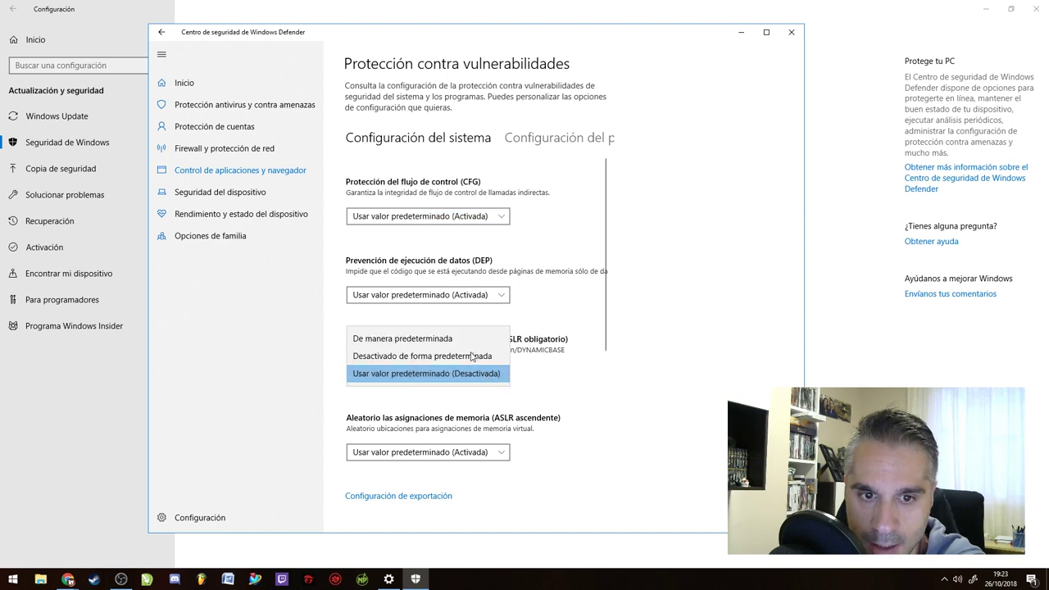
pyautogui.click(463, 374)
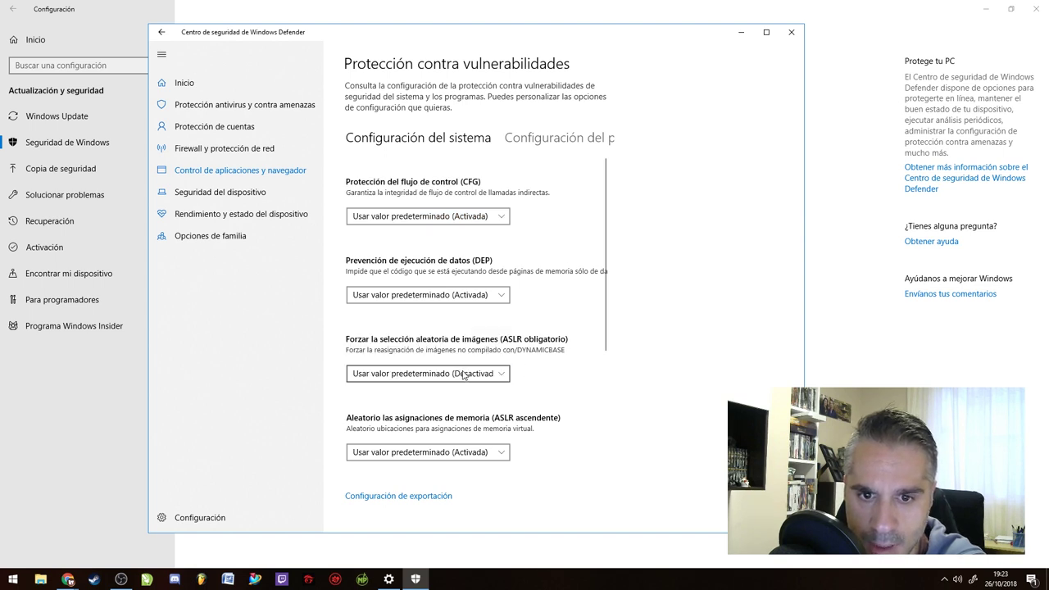
pyautogui.click(477, 374)
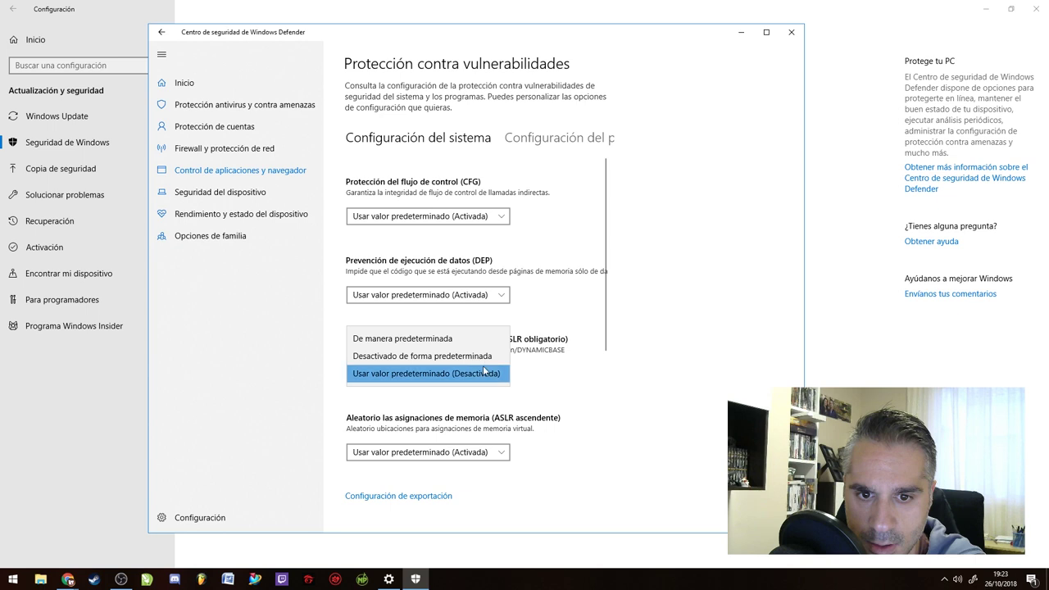
pyautogui.click(477, 374)
pyautogui.click(488, 458)
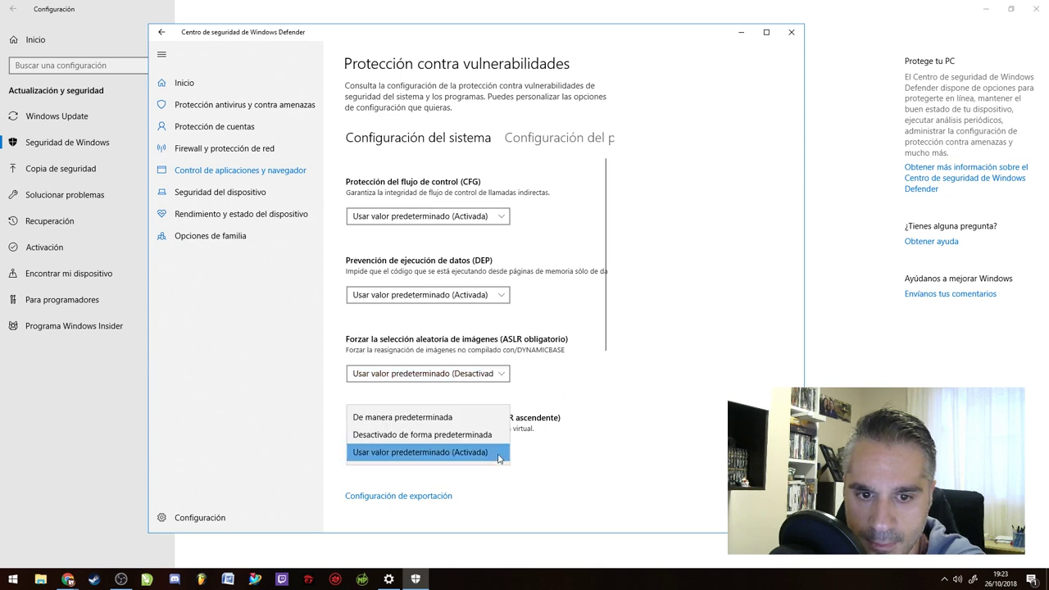
pyautogui.click(503, 448)
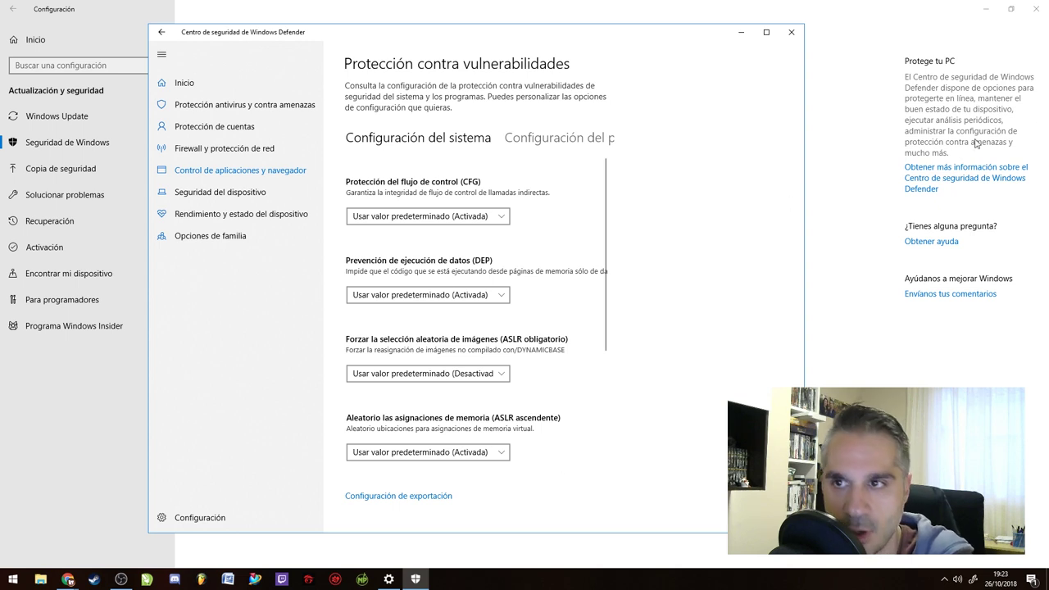
pyautogui.click(791, 31)
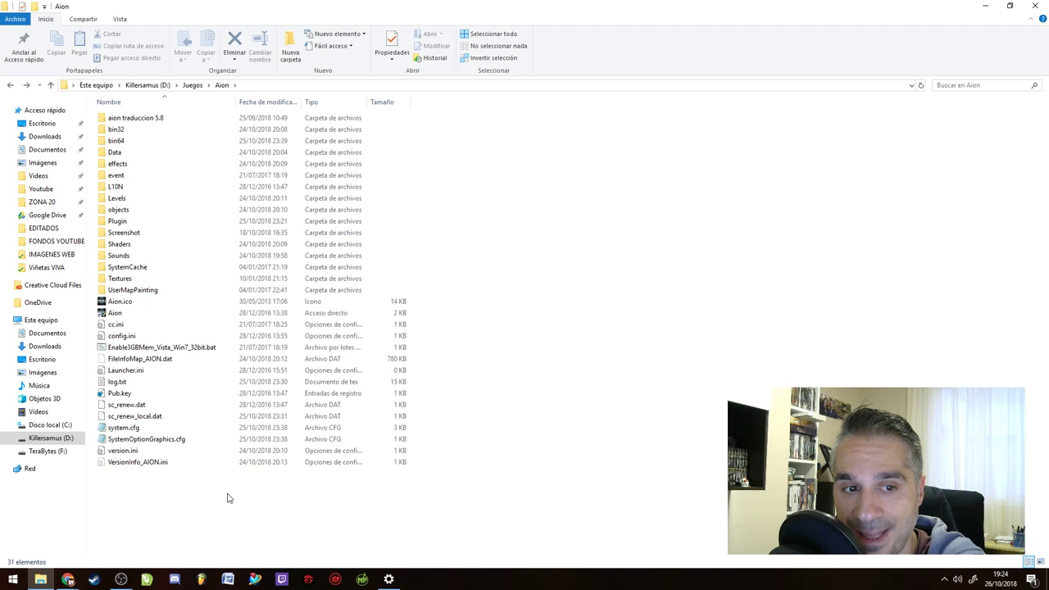
# Rename the bin32 folder in the Aion directory as bin32 eee
pyautogui.click(127, 141)
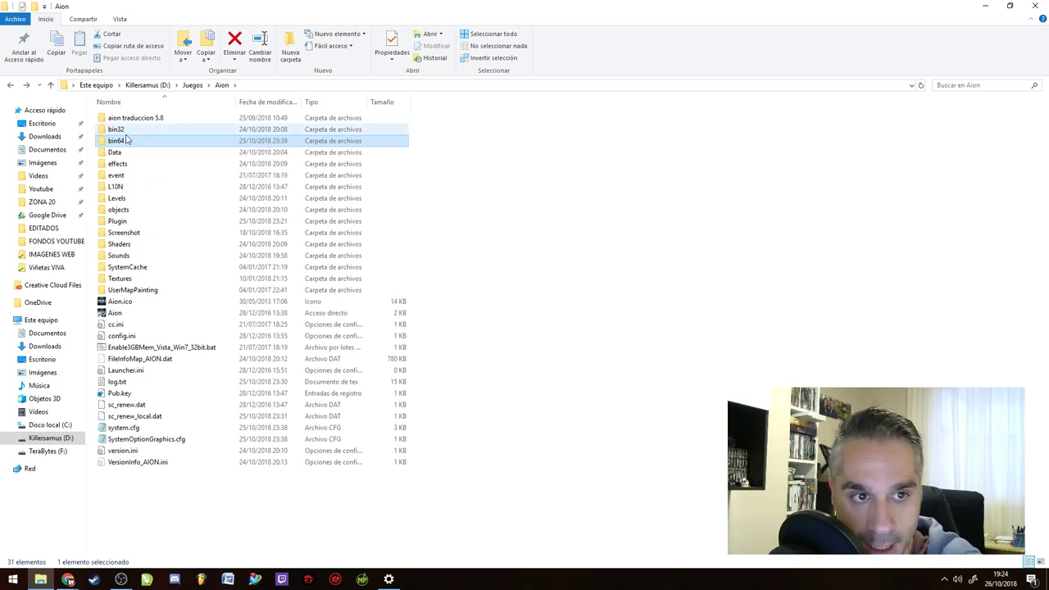
pyautogui.click(127, 135)
pyautogui.click(128, 132)
pyautogui.click(127, 132)
pyautogui.write('eee')
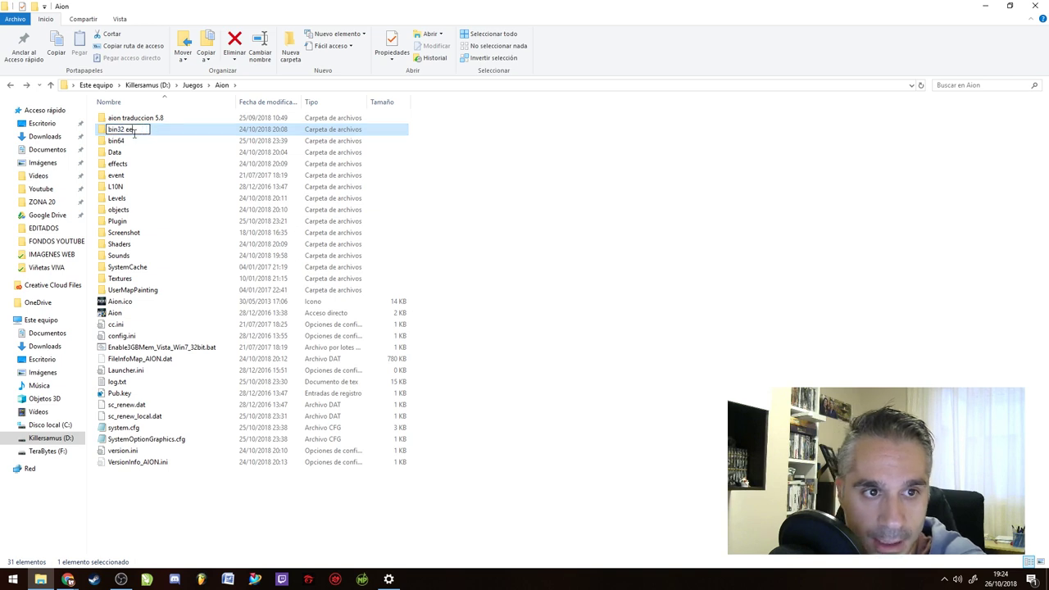
# Rename the original bin64 folder as bin32
pyautogui.click(135, 142)
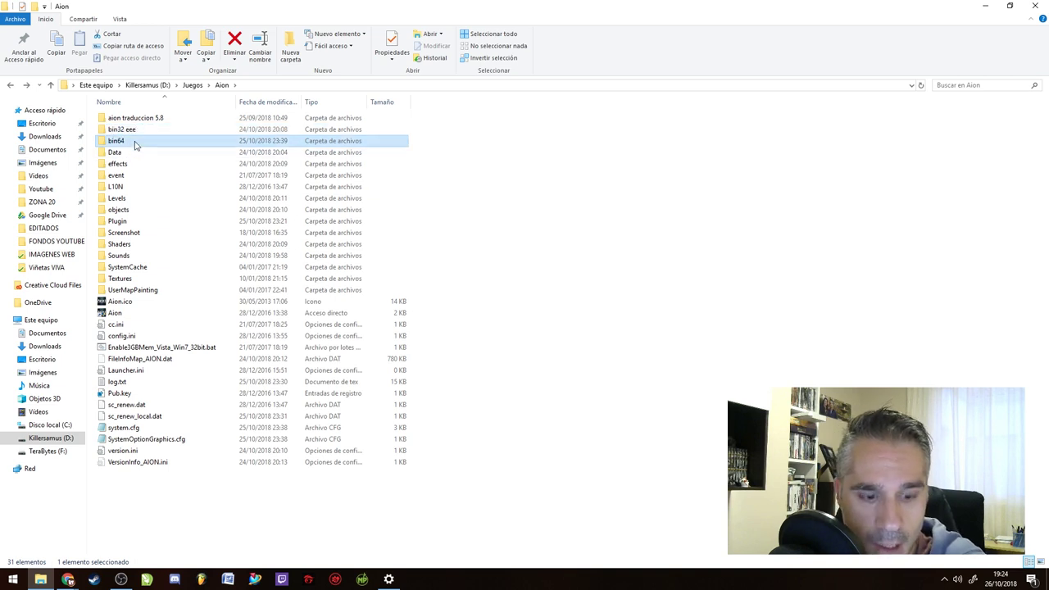
pyautogui.click(135, 142)
pyautogui.write('bin32')
pyautogui.press('Return')
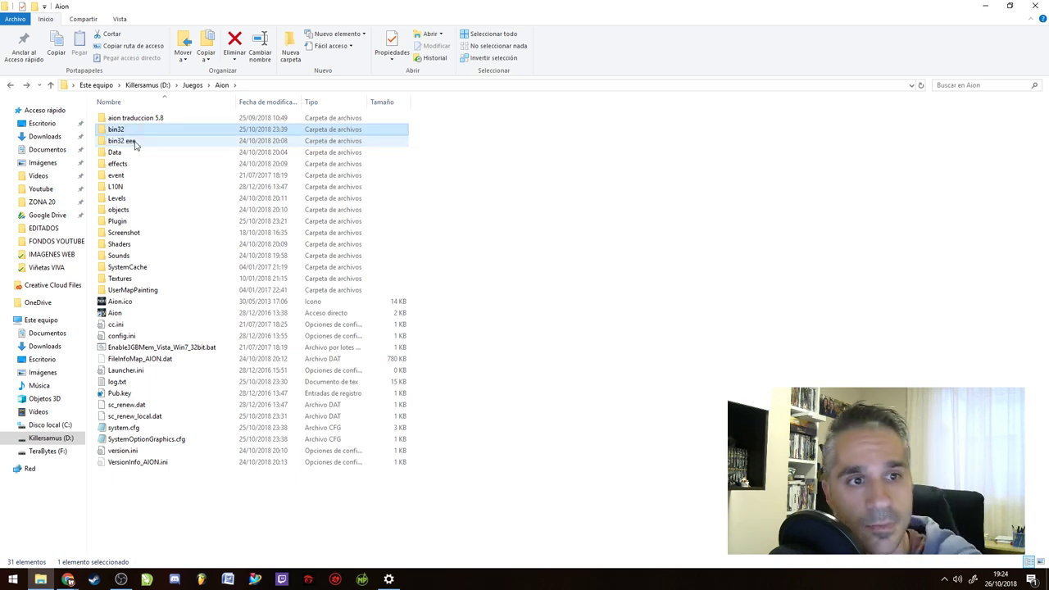
# Rename the bin32 folder that holds the former bin64 contents as bin64 eee
pyautogui.click(127, 132)
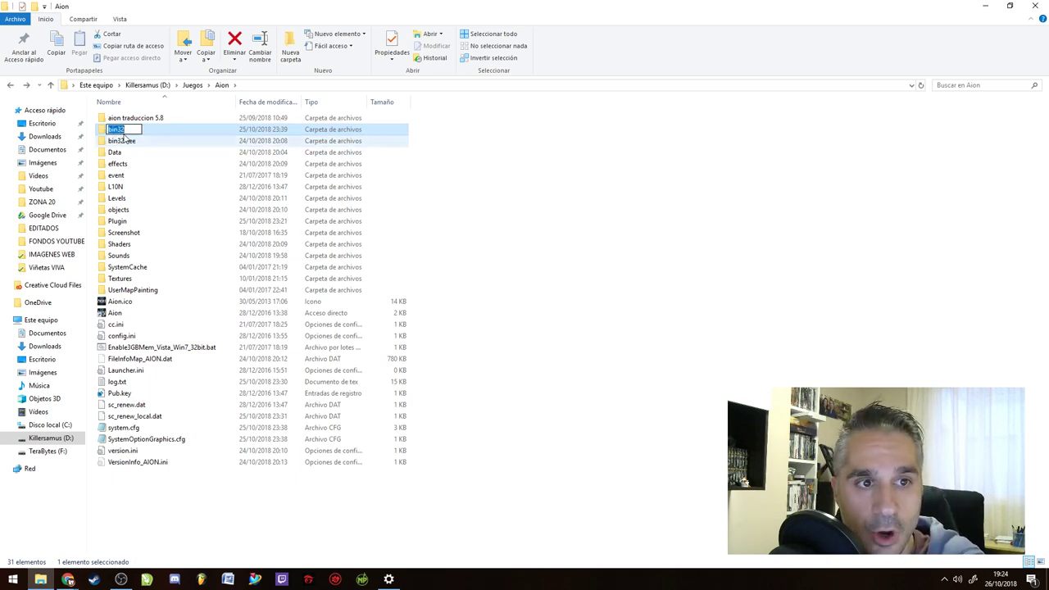
pyautogui.press('BackSpace')
pyautogui.press('BackSpace')
pyautogui.write('64 eee')
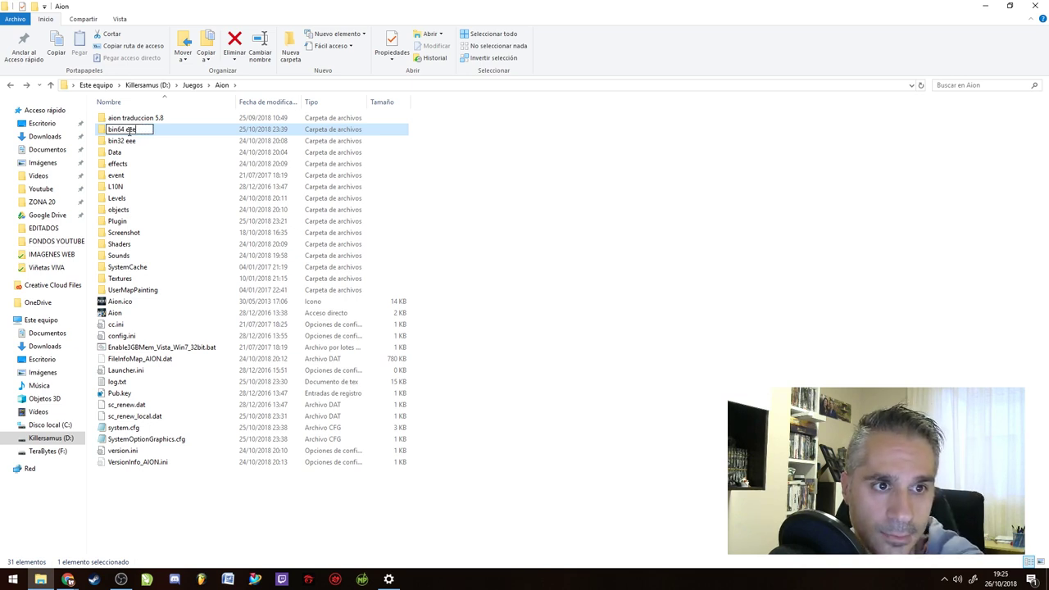
pyautogui.press('Return')
# Rename the bin32 eee folder as bin64
pyautogui.click(128, 141)
pyautogui.click(135, 130)
pyautogui.click(145, 128)
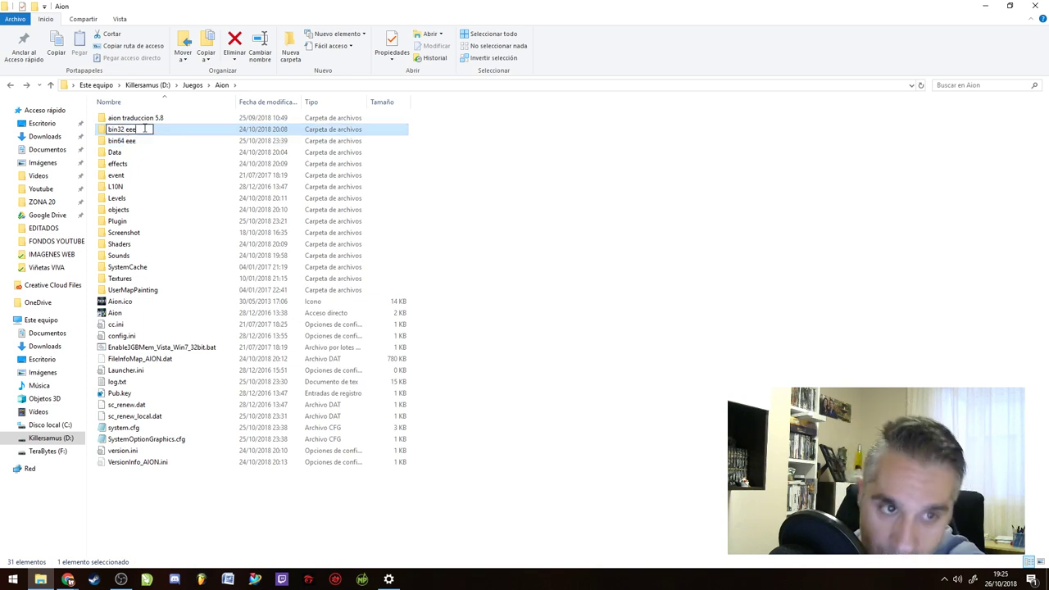
pyautogui.press('BackSpace')
pyautogui.press('BackSpace')
pyautogui.press('BackSpace')
pyautogui.press('BackSpace')
pyautogui.write('64')
pyautogui.press('Return')
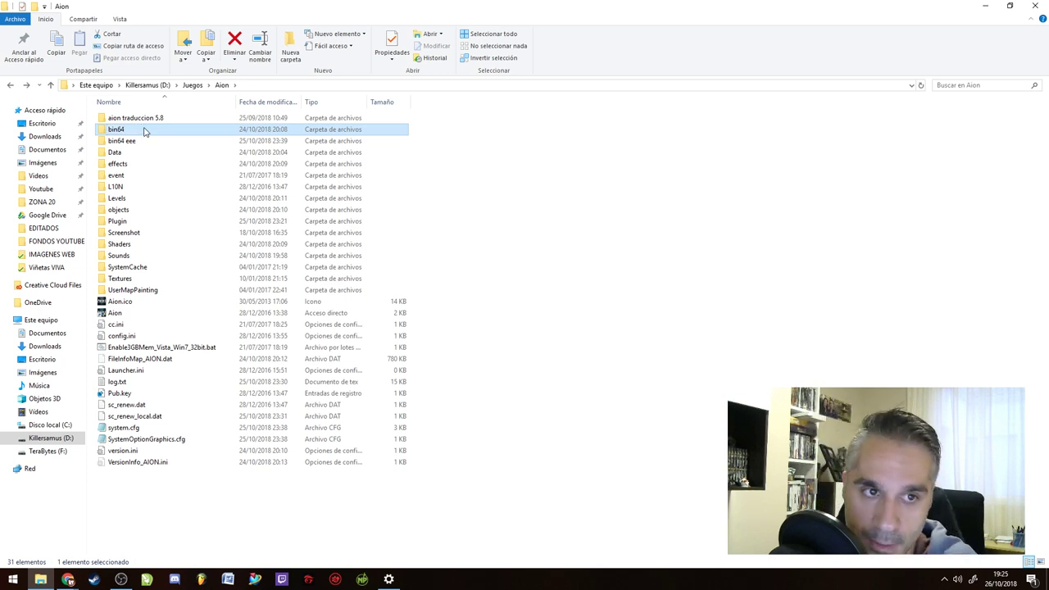
# Restore the original name bin32 on the folder currently called bin64
pyautogui.press('F2')
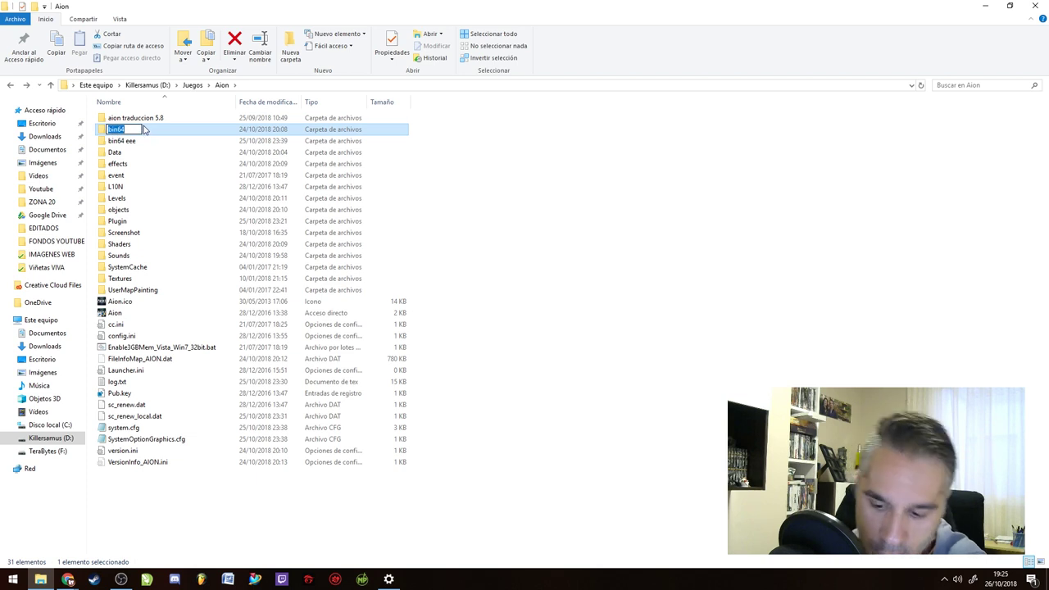
pyautogui.write('bin32')
pyautogui.press('Return')
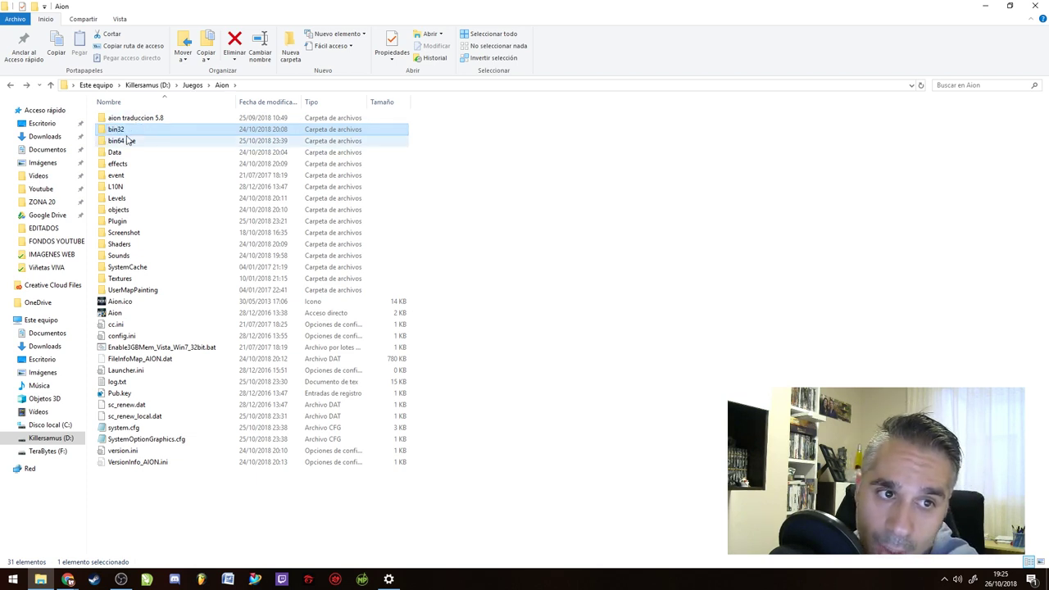
# Remove the eee suffix from the bin64 eee folder so it is named bin64
pyautogui.click(131, 141)
pyautogui.press('F2')
pyautogui.click(146, 141)
pyautogui.press('BackSpace')
pyautogui.press('BackSpace')
pyautogui.press('BackSpace')
pyautogui.press('BackSpace')
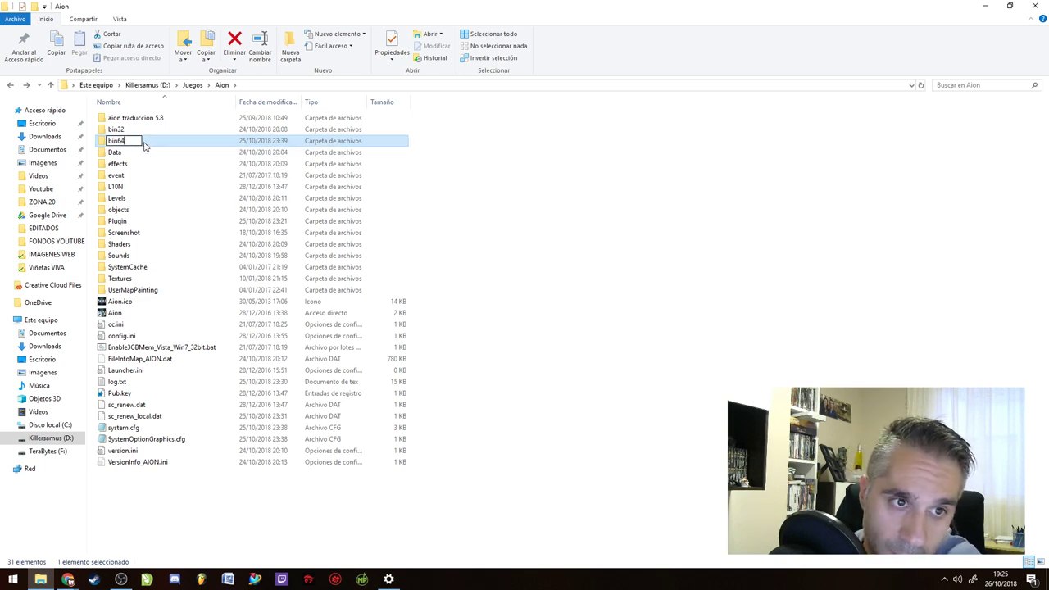
pyautogui.press('Return')
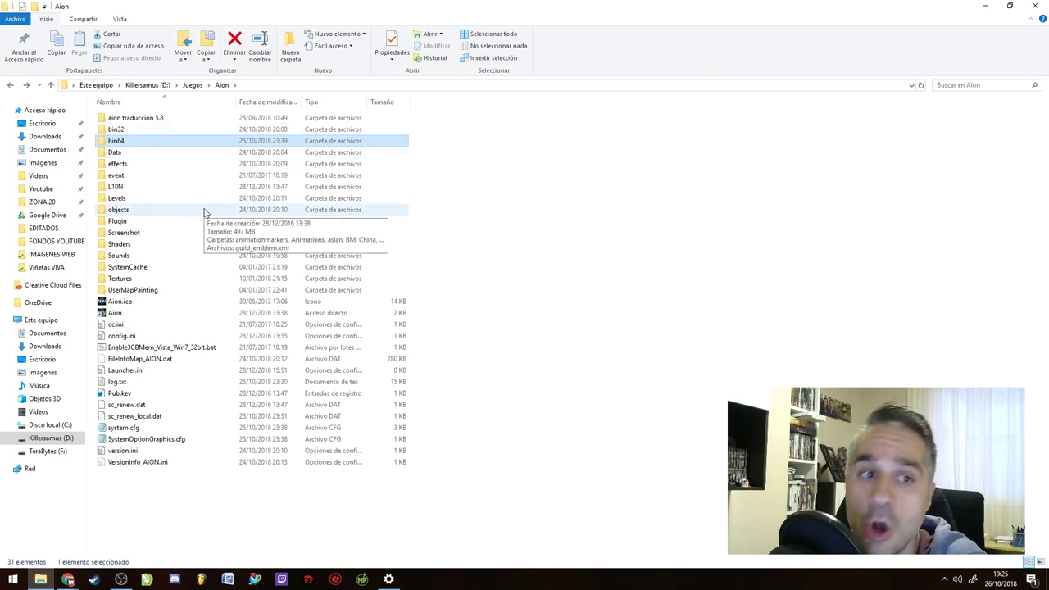
# Open the bin64 folder and look over its contents, including the XignCode folder
pyautogui.doubleClick(127, 141)
pyautogui.click(125, 152)
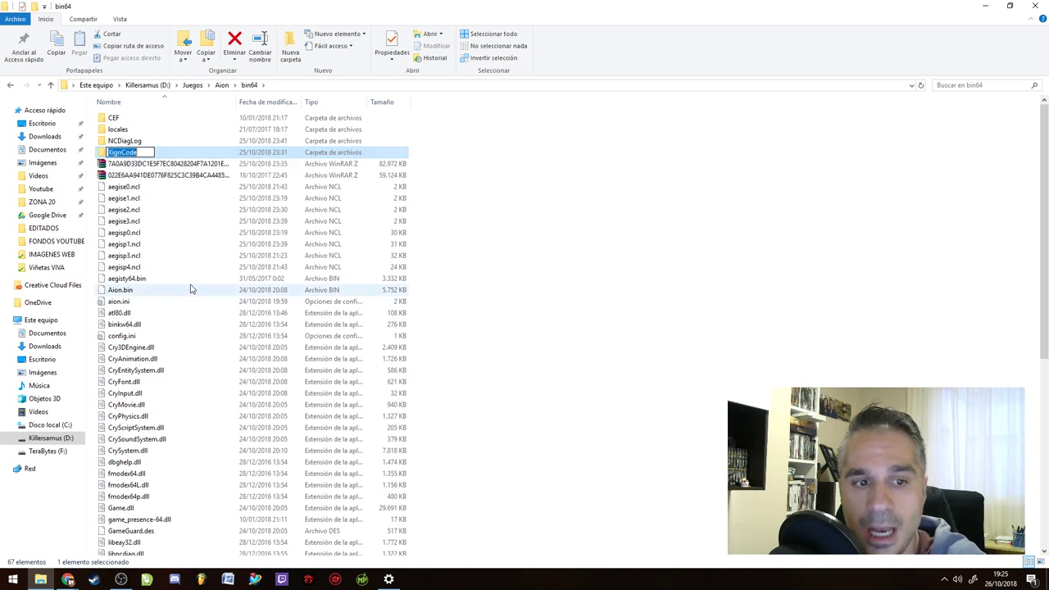
pyautogui.click(182, 324)
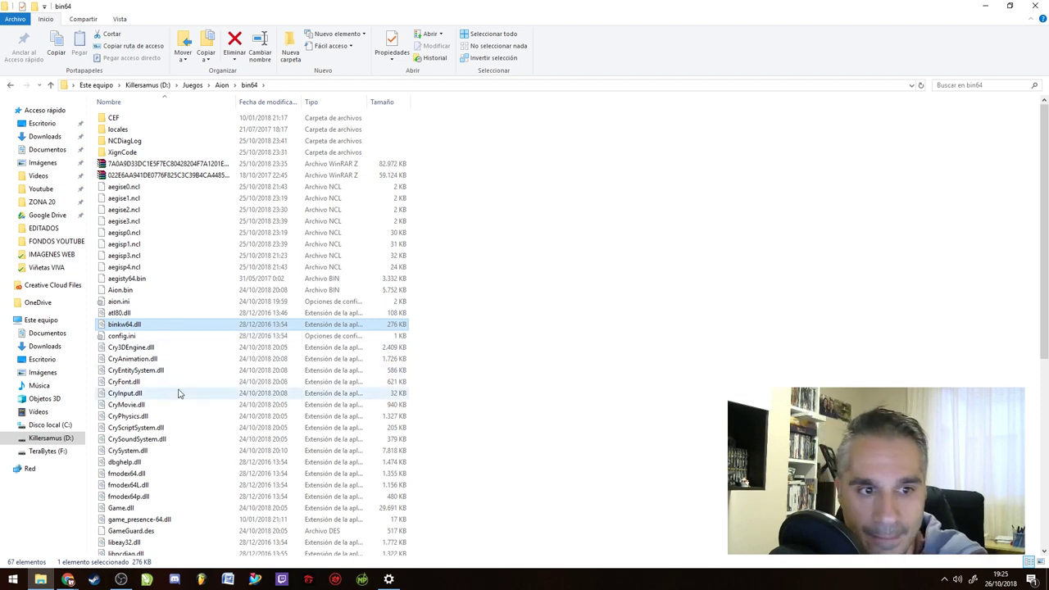
# Open the properties of the bin64 folder and show its Seguridad settings
pyautogui.rightClick(145, 152)
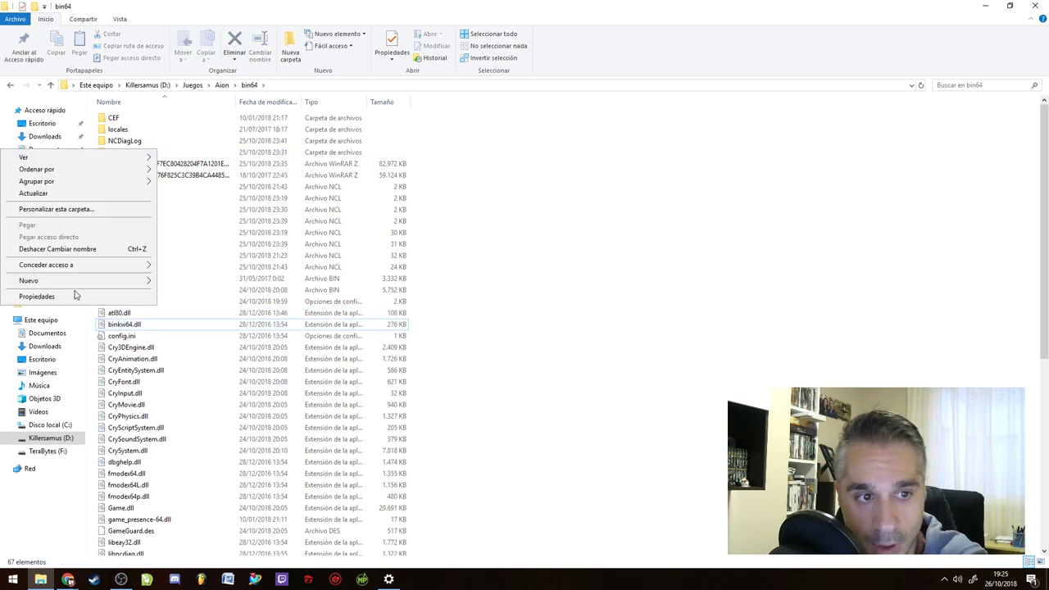
pyautogui.click(75, 300)
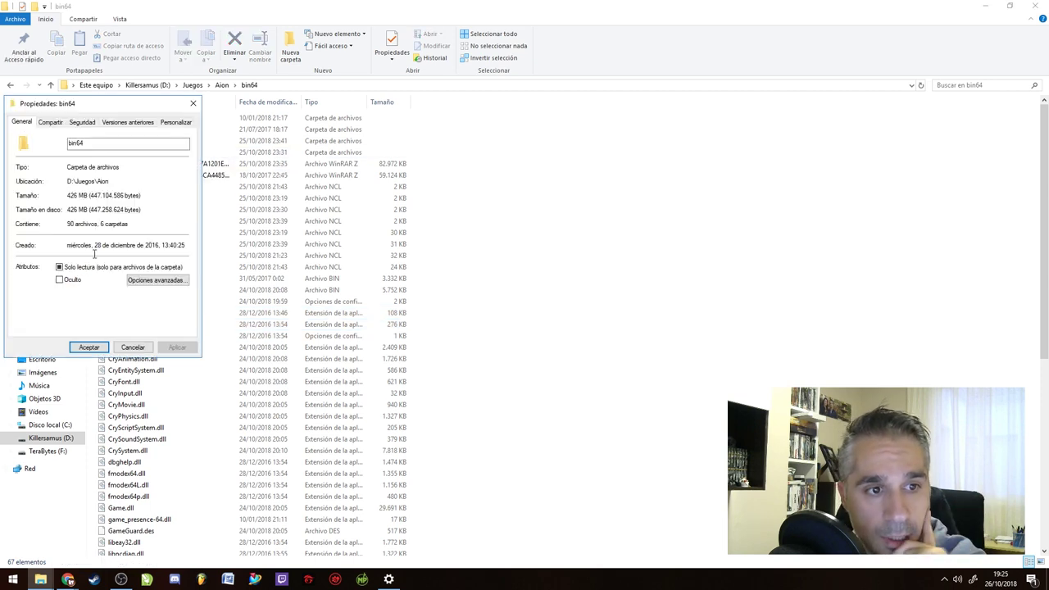
pyautogui.moveTo(99, 109); pyautogui.dragTo(410, 118)
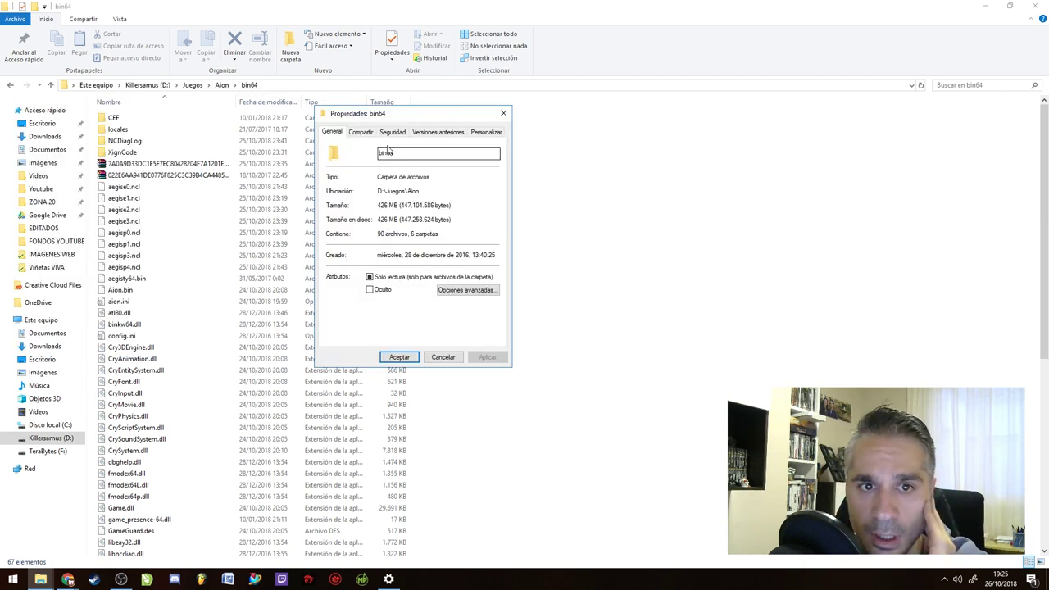
pyautogui.click(390, 133)
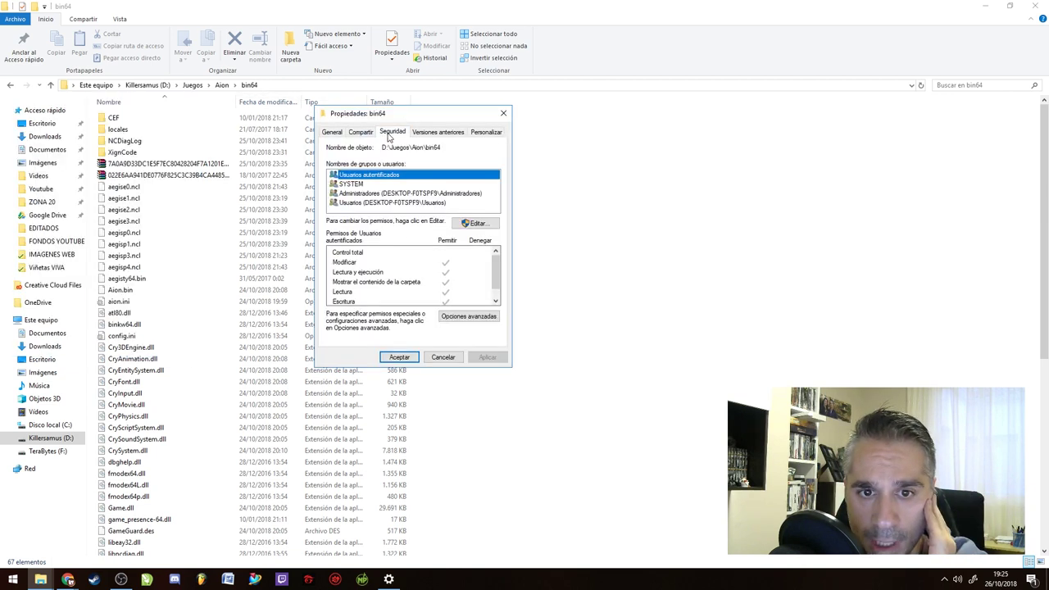
# Examine the editable bin64 permissions for SYSTEM and Usuarios autentificados, and close the dialogs without applying changes
pyautogui.click(474, 224)
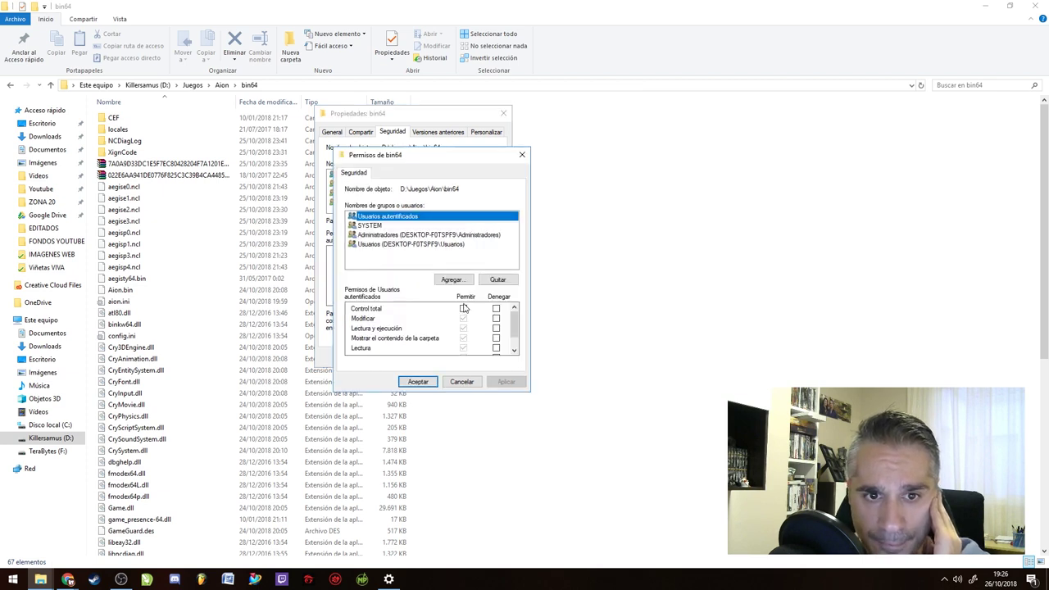
pyautogui.click(377, 226)
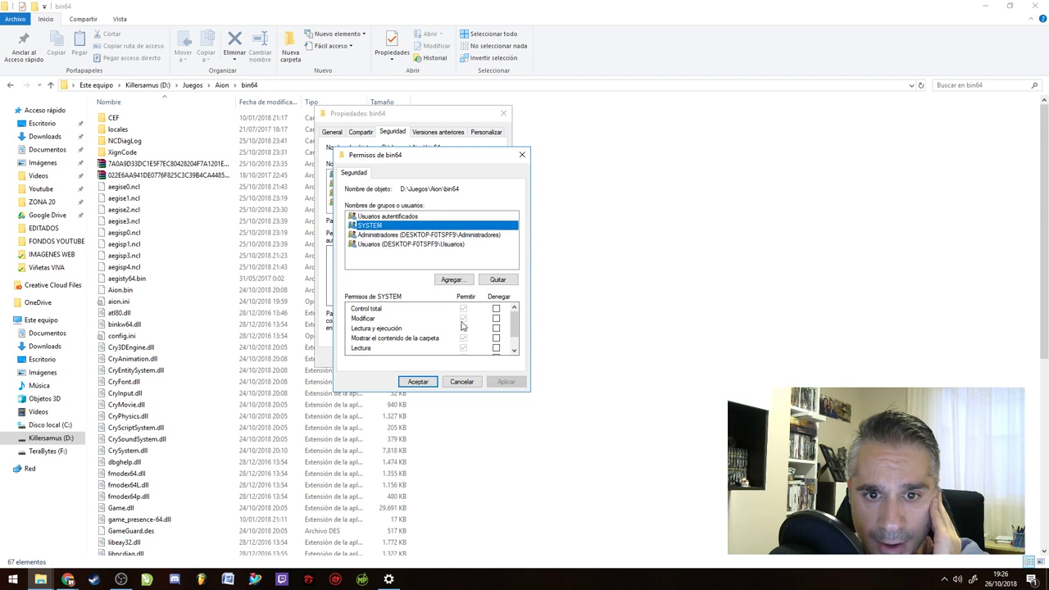
pyautogui.click(410, 216)
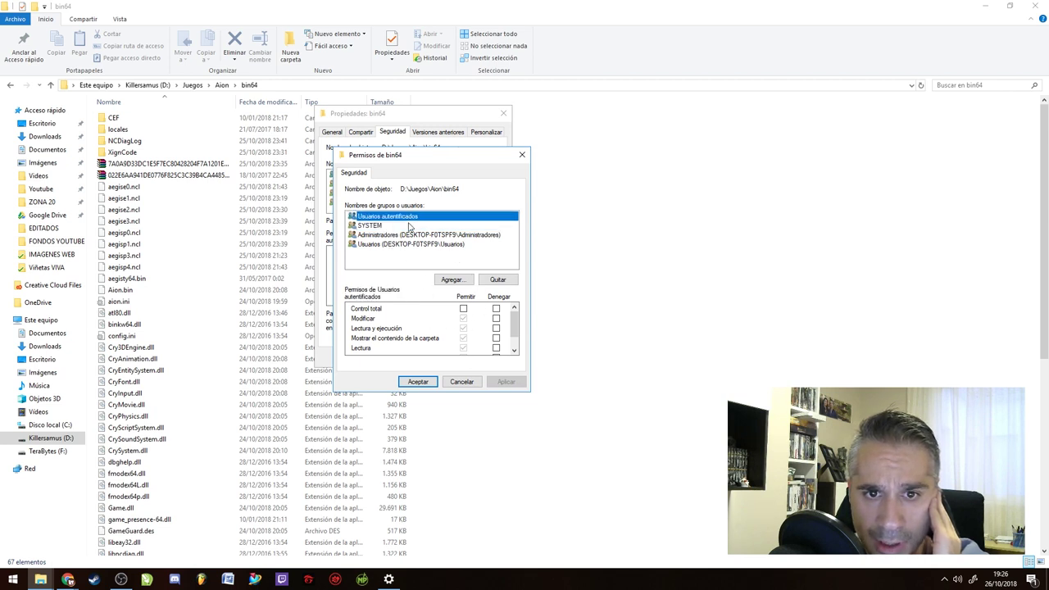
pyautogui.click(461, 381)
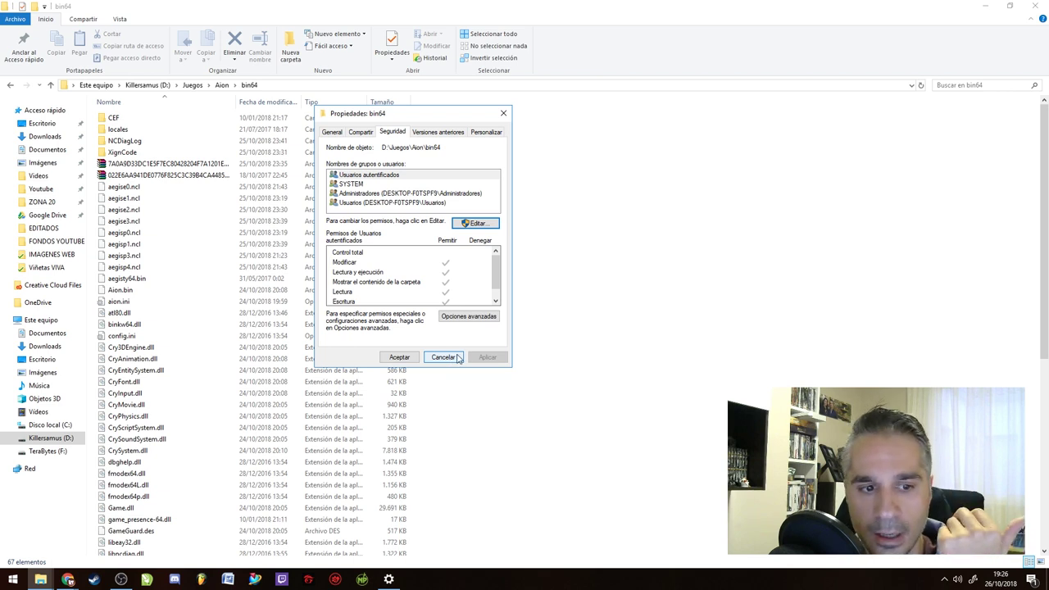
pyautogui.click(459, 357)
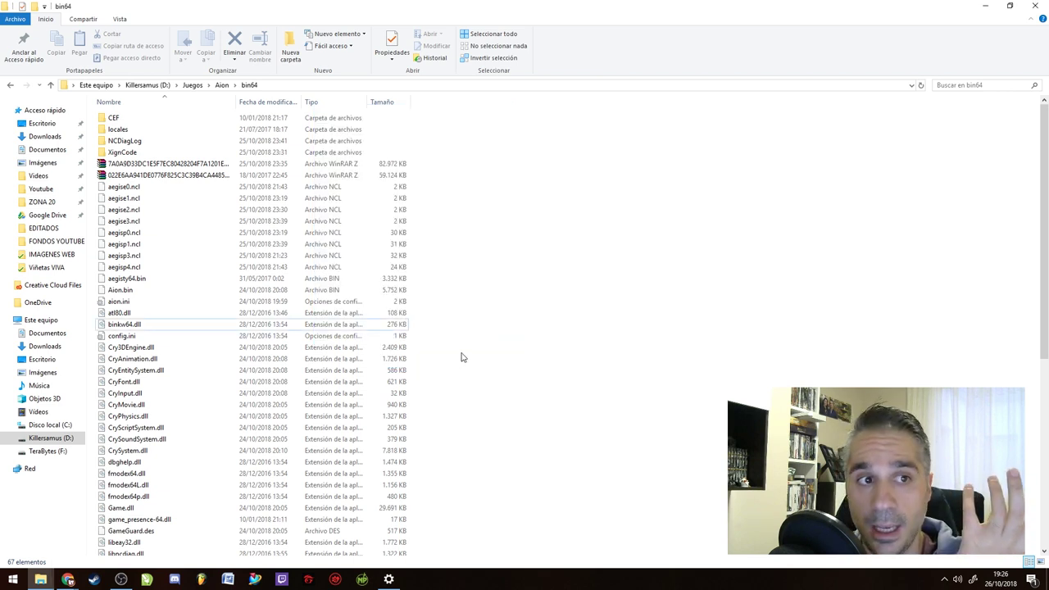
# Return to the Aion folder and show the Compatibilidad settings in the Aion shortcut's properties
pyautogui.click(10, 85)
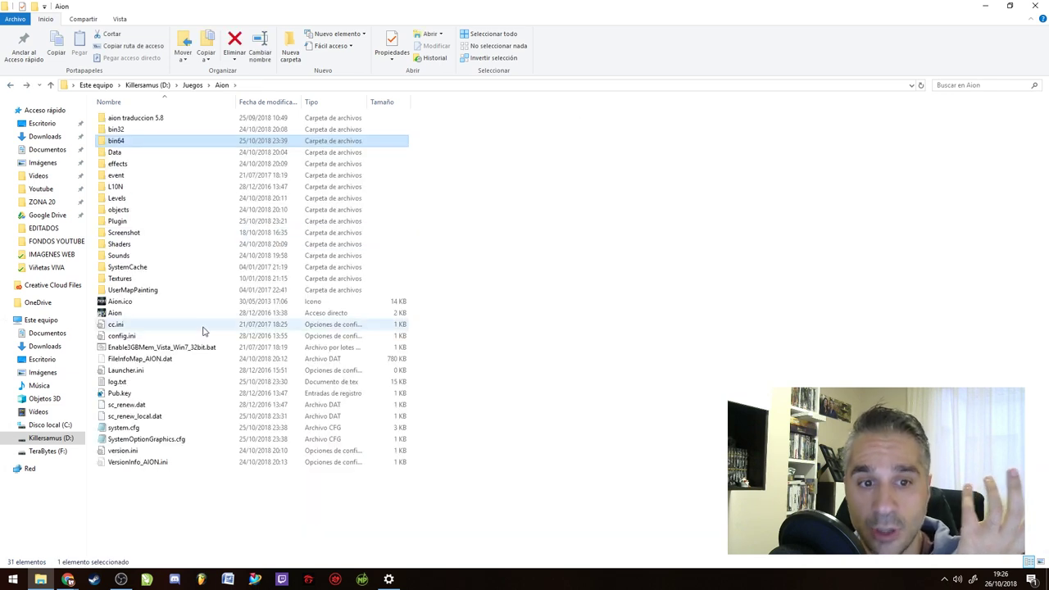
pyautogui.click(149, 318)
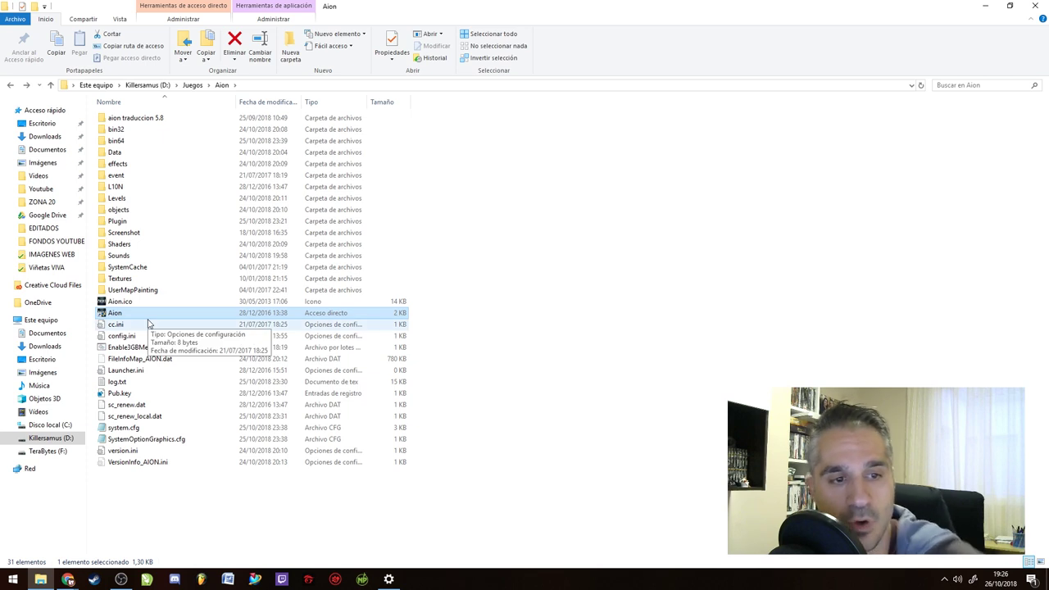
pyautogui.rightClick(150, 319)
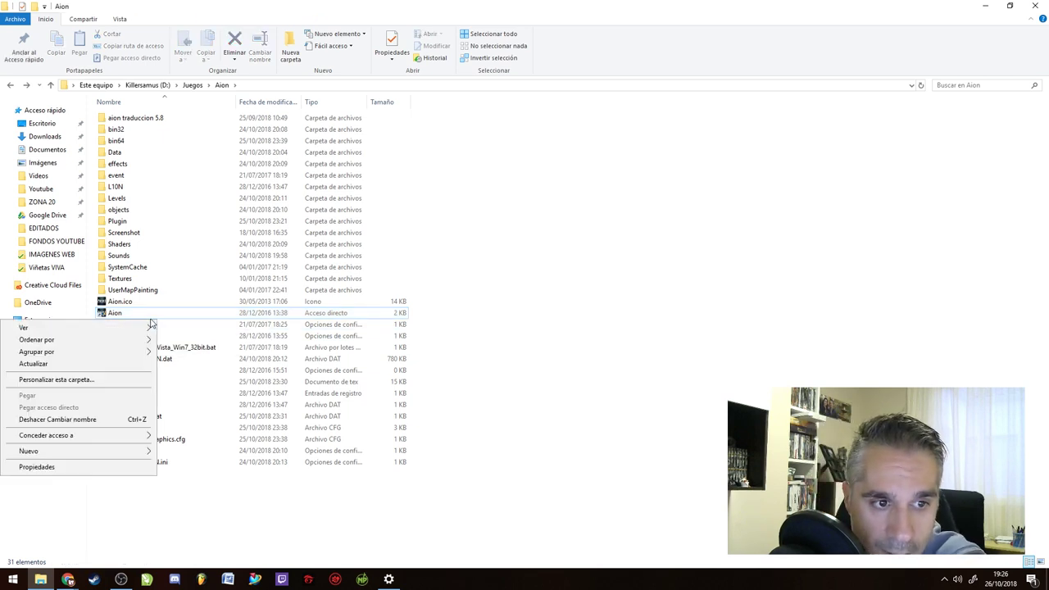
pyautogui.click(148, 327)
pyautogui.rightClick(187, 316)
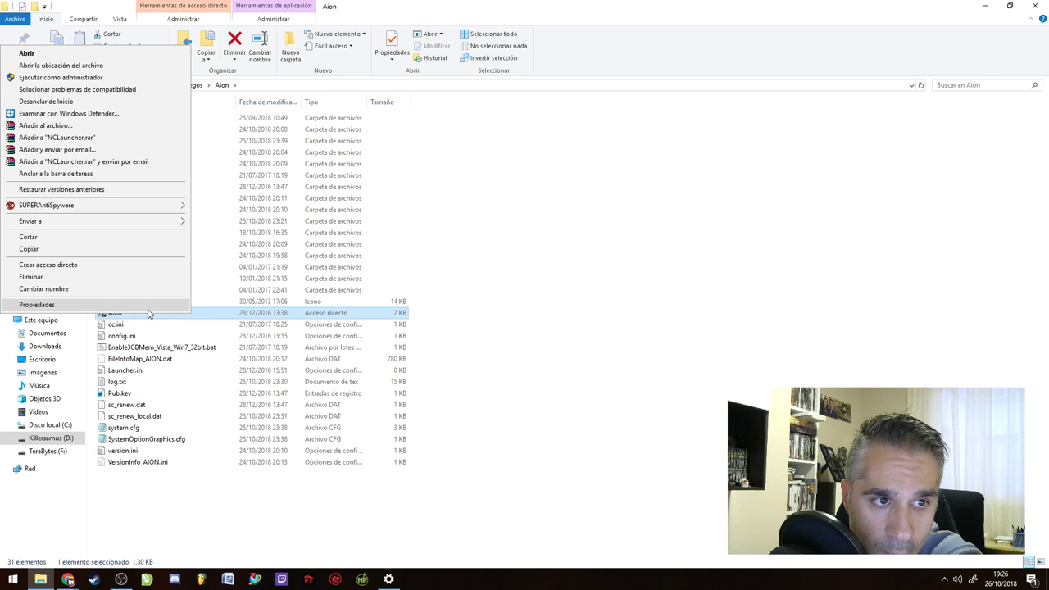
pyautogui.click(98, 304)
pyautogui.click(207, 314)
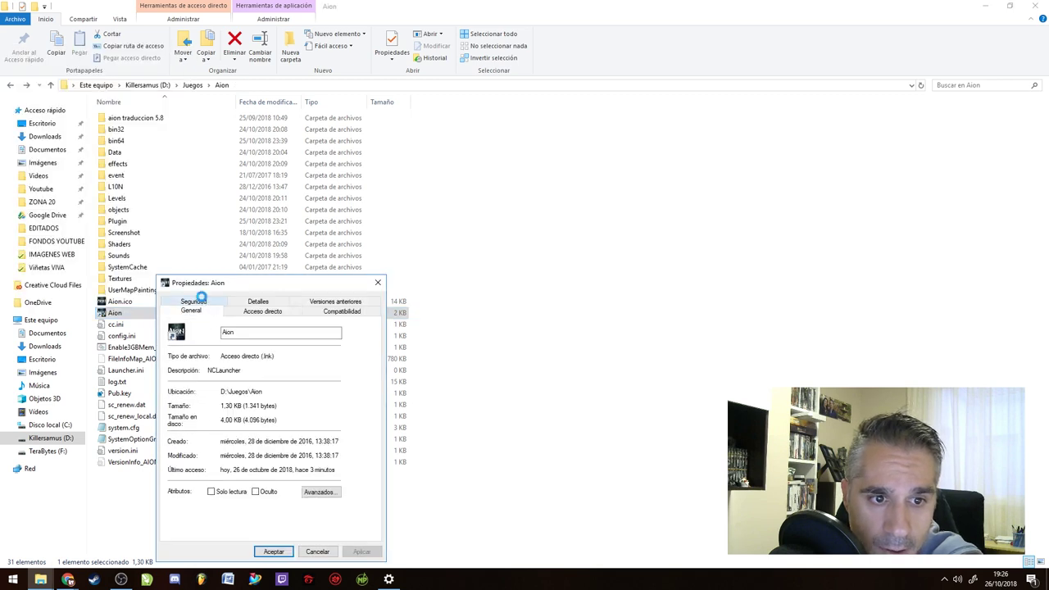
pyautogui.click(206, 300)
pyautogui.click(207, 301)
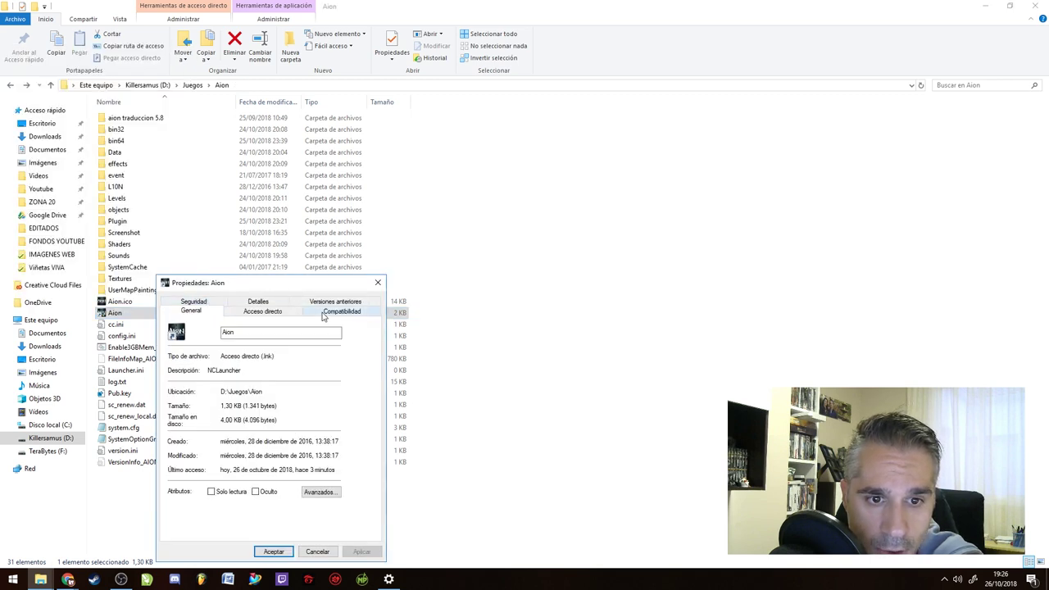
pyautogui.click(351, 317)
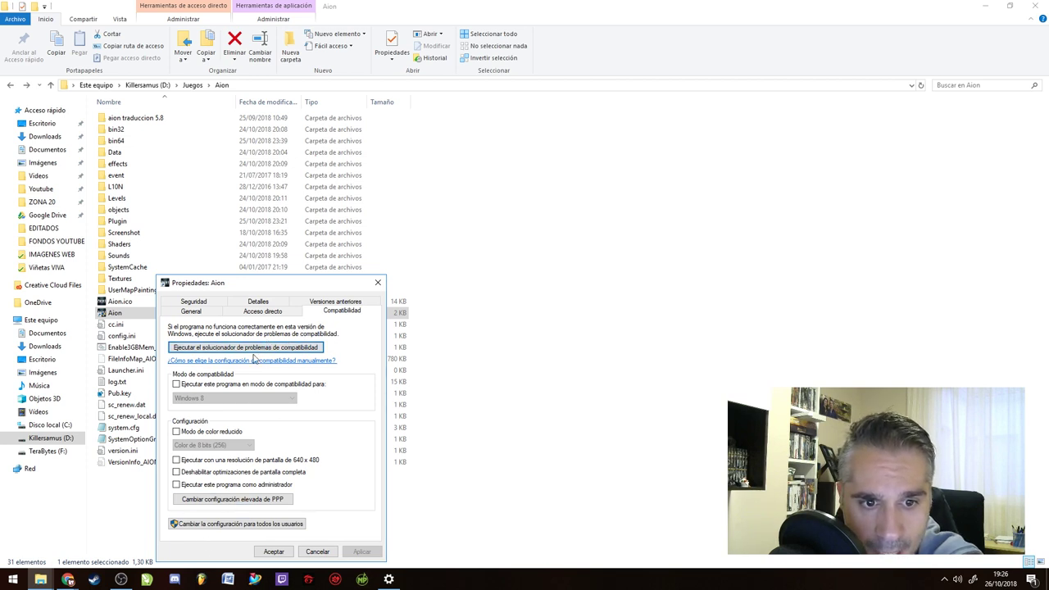
# Review the Acceso directo, General, Seguridad and Detalles properties of the Aion shortcut, and cancel the dialog
pyautogui.moveTo(270, 291); pyautogui.dragTo(388, 214)
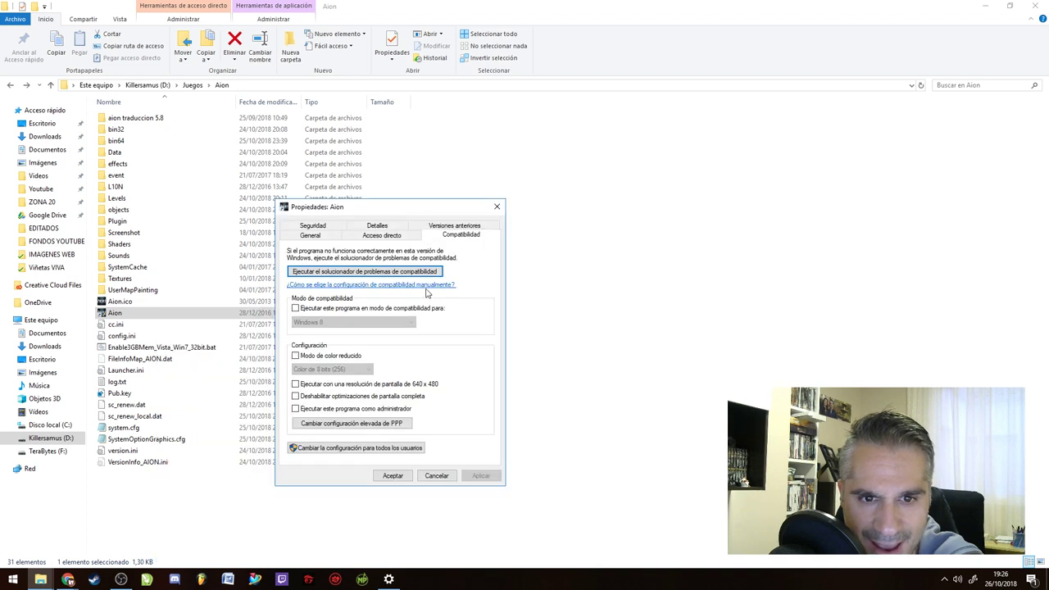
pyautogui.click(390, 237)
pyautogui.click(320, 236)
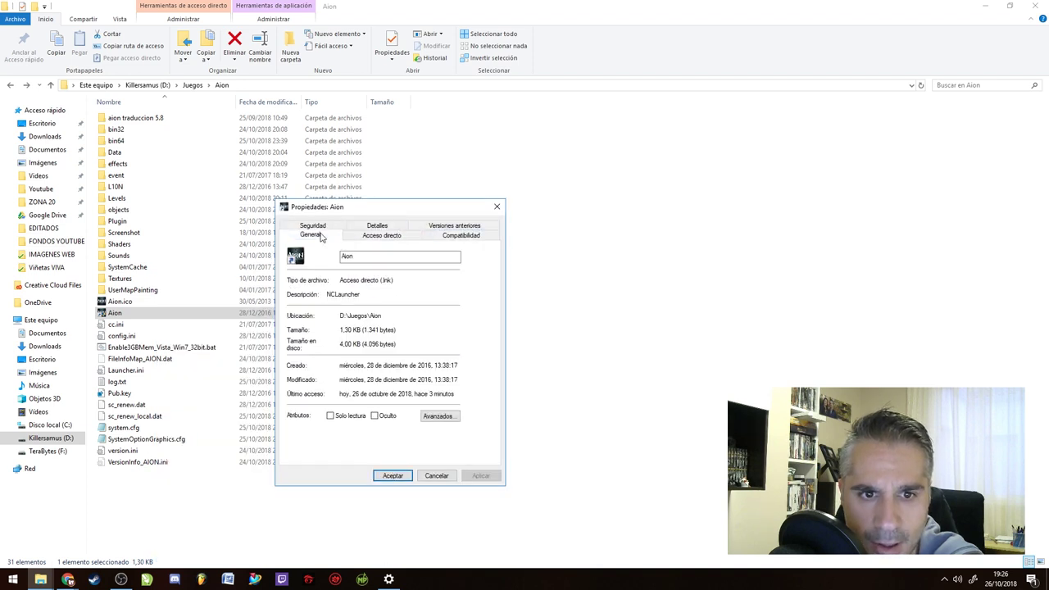
pyautogui.click(320, 226)
pyautogui.click(377, 235)
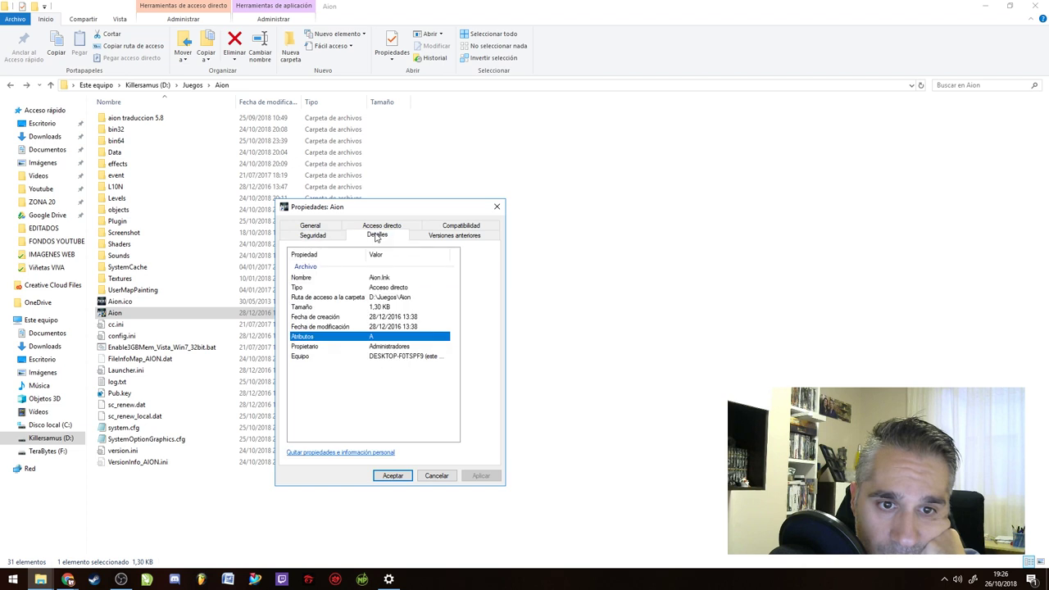
pyautogui.click(432, 477)
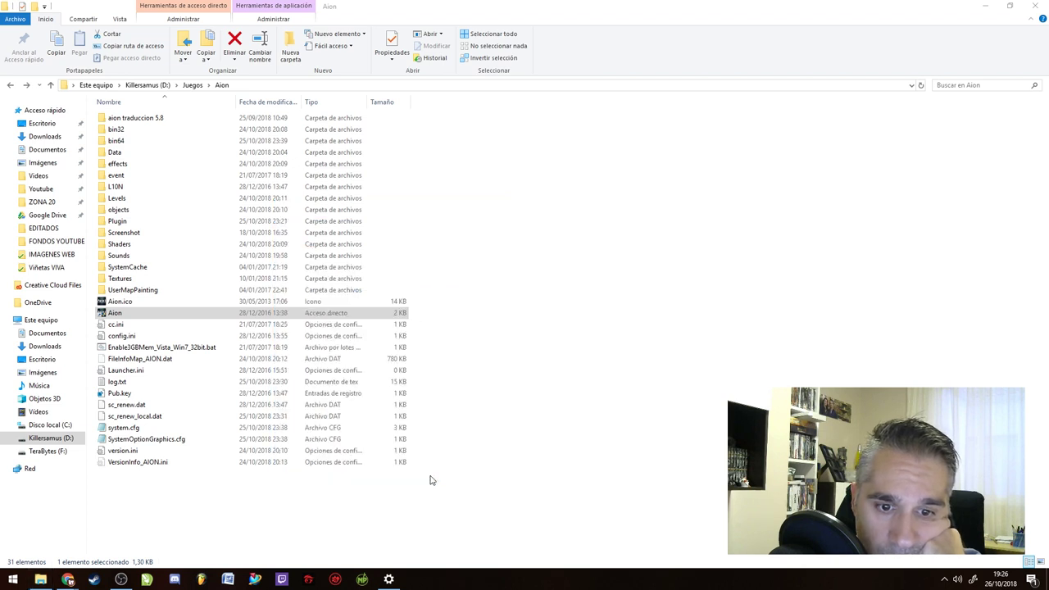
# Run the Aion shortcut as administrator and answer the elevation prompt
pyautogui.rightClick(168, 316)
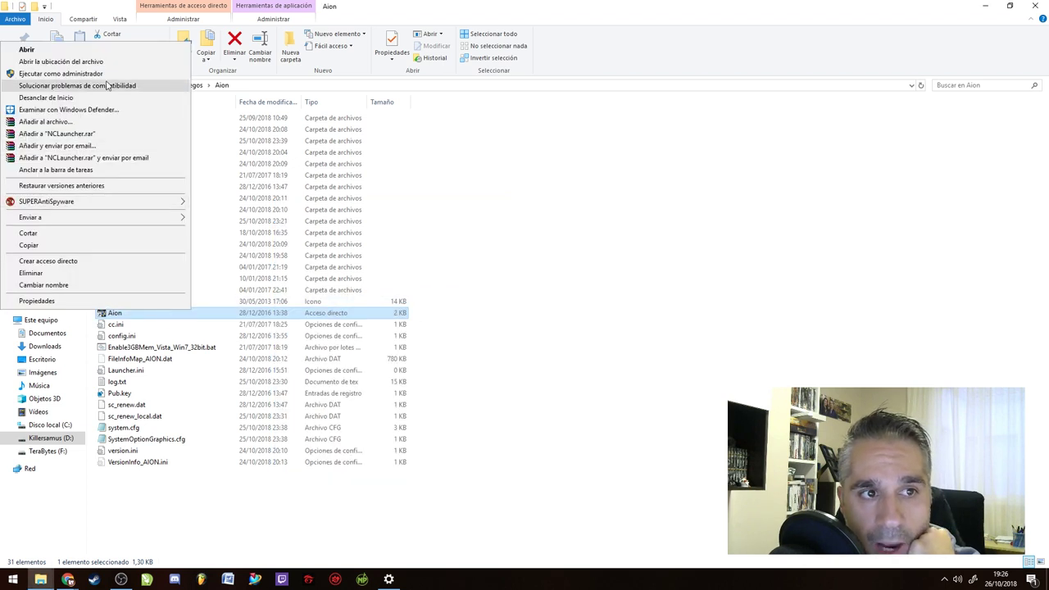
pyautogui.click(107, 77)
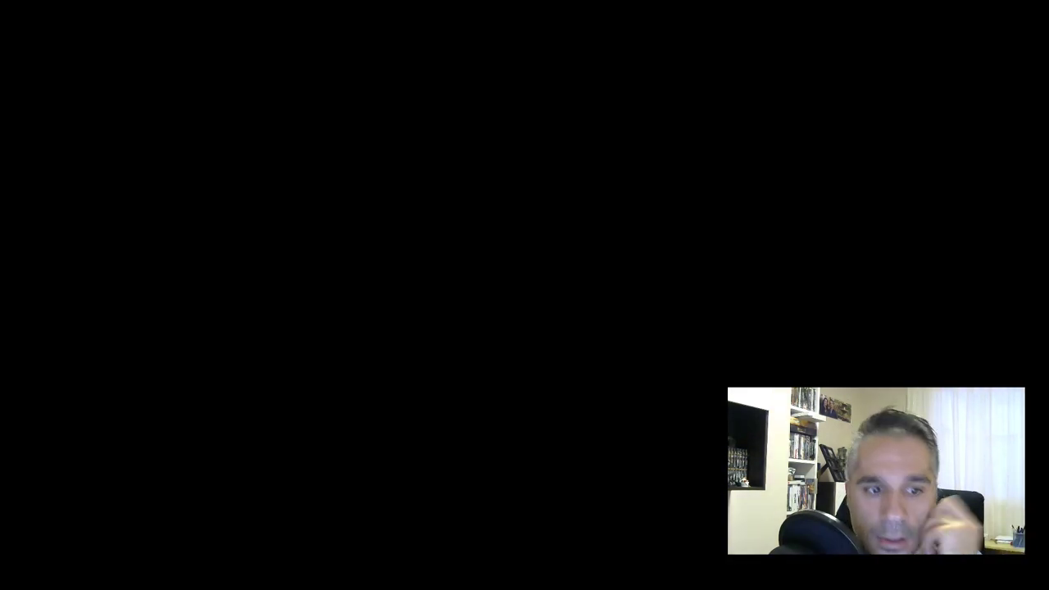
pyautogui.click(561, 352)
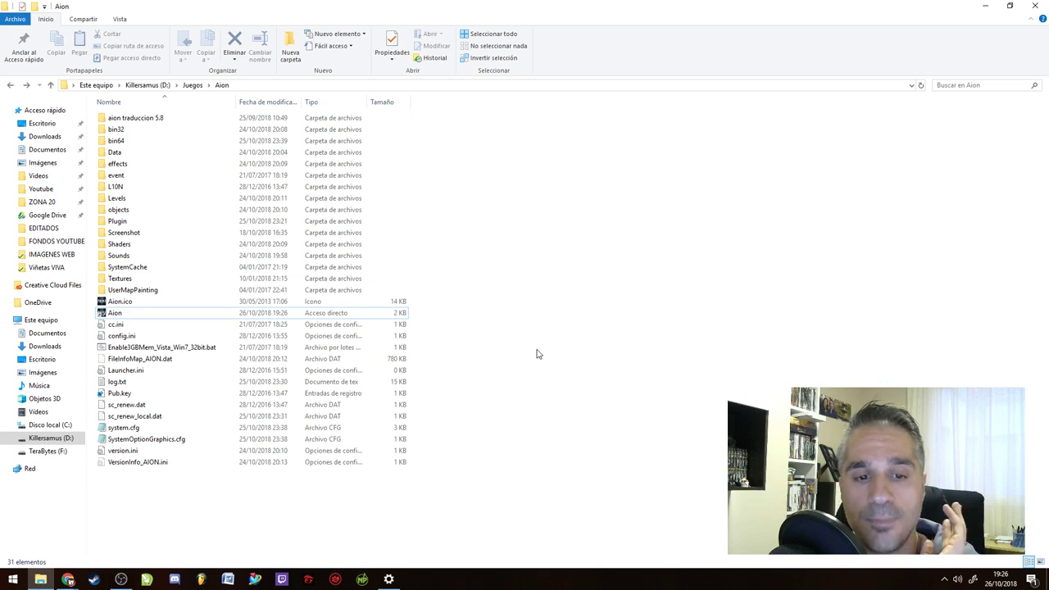
pyautogui.click(396, 582)
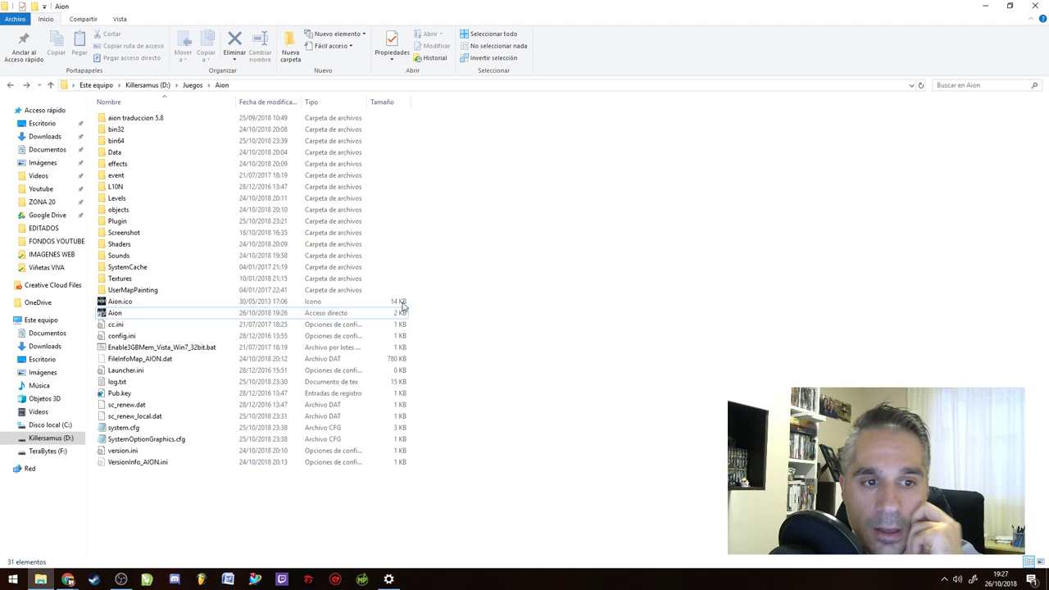
# Compare the bin32 and bin64 folders in the list, view the contents of bin64 and return to the Aion folder
pyautogui.click(120, 141)
pyautogui.press('Up')
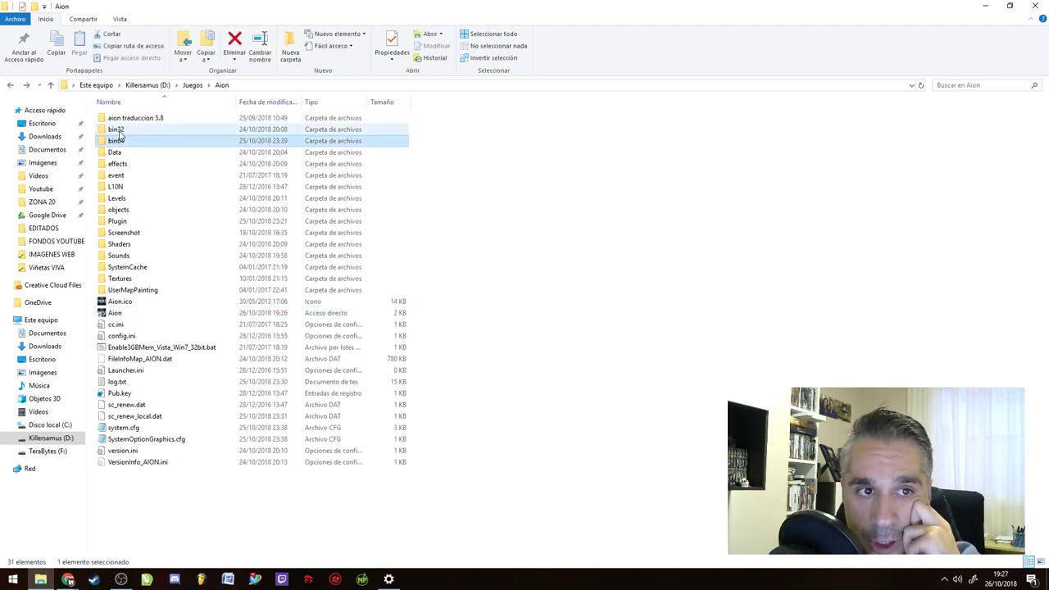
pyautogui.press('Down')
pyautogui.press('Up')
pyautogui.press('Down')
pyautogui.press('Up')
pyautogui.press('Down')
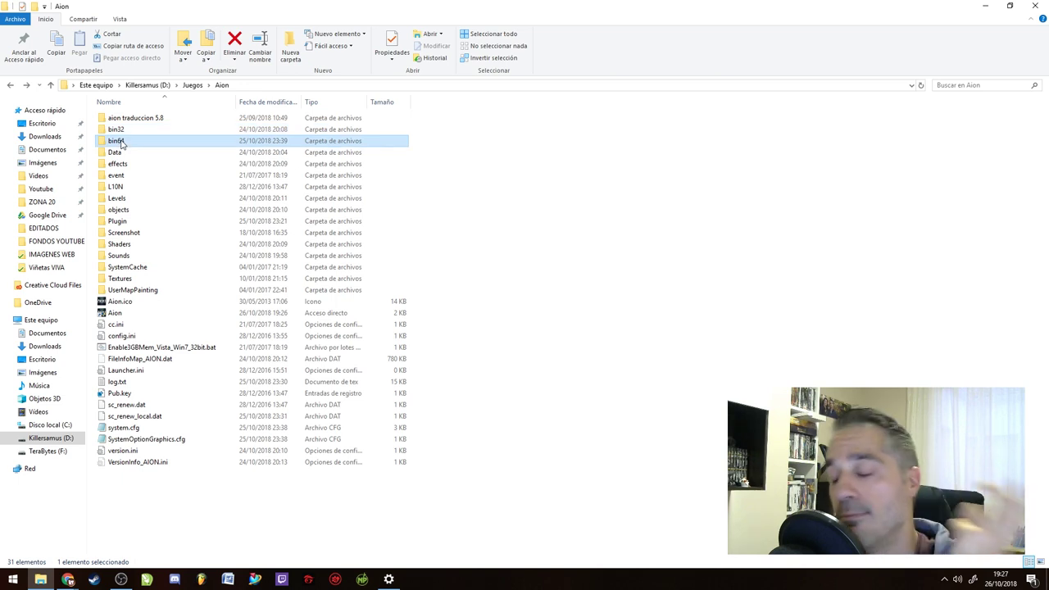
pyautogui.doubleClick(122, 142)
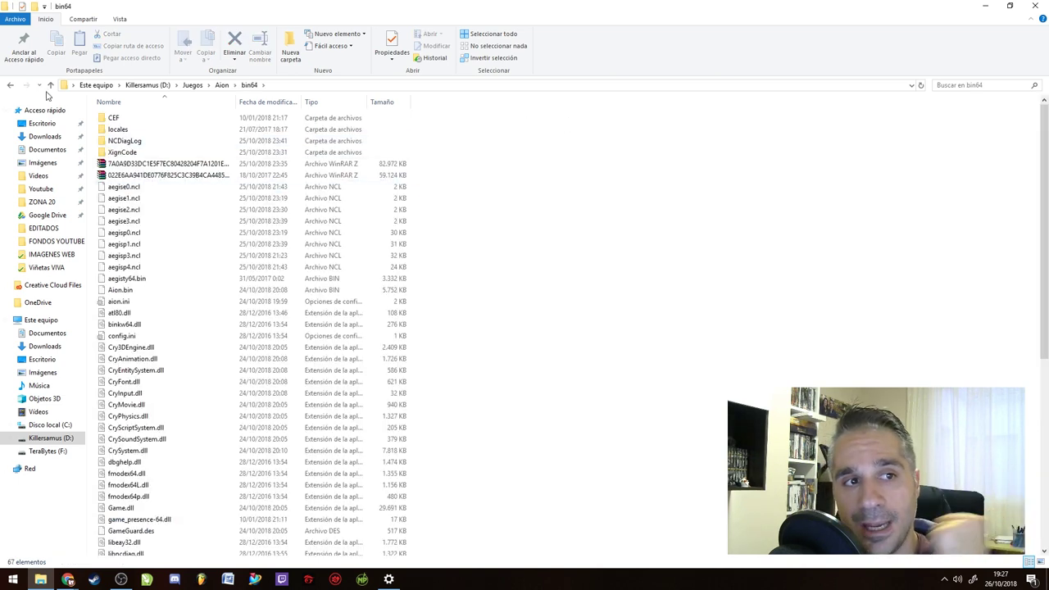
pyautogui.click(9, 86)
pyautogui.click(668, 347)
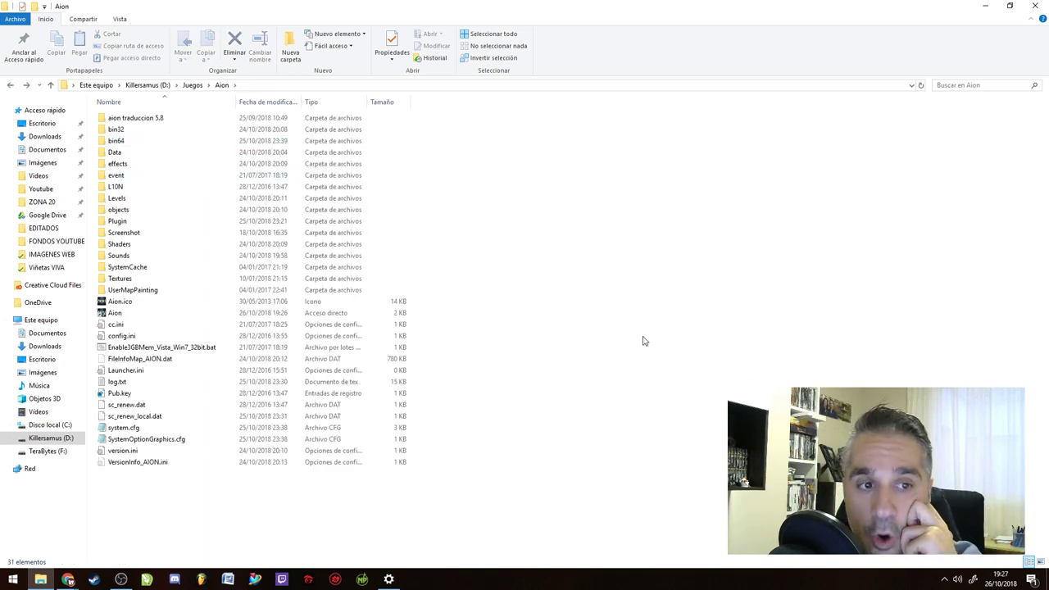
# Close the Aion folder window and bring up SUPERAntiSpyware Free Edition, placing its window slightly higher on the desktop
pyautogui.click(144, 314)
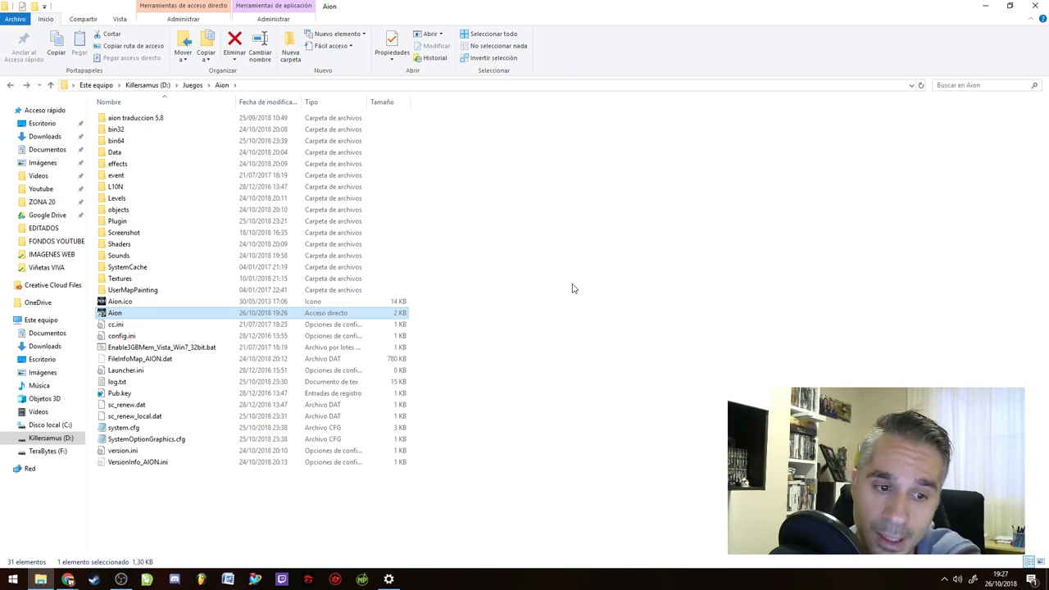
pyautogui.click(1042, 6)
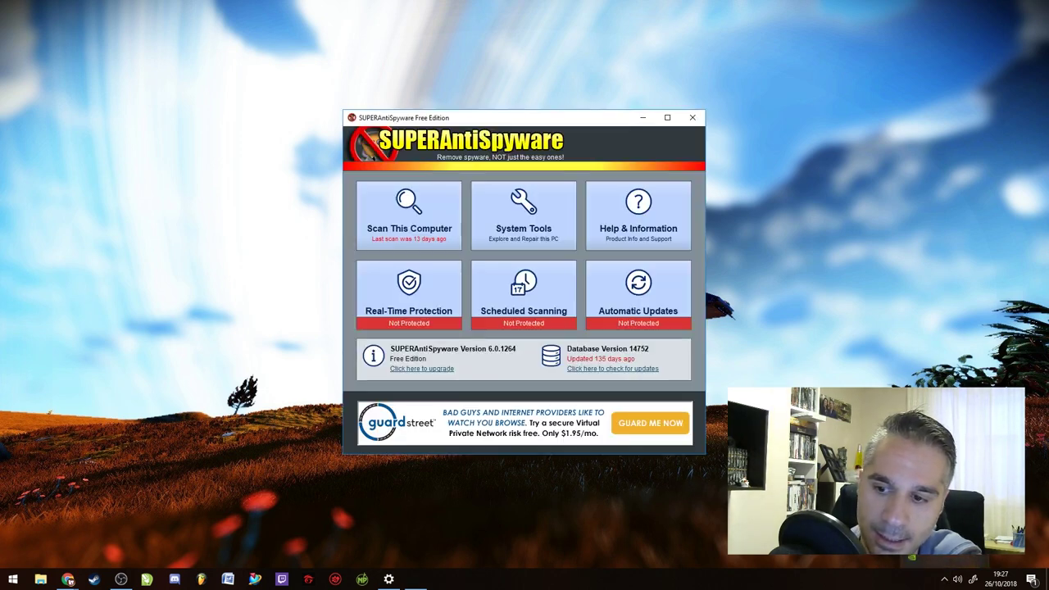
pyautogui.moveTo(555, 125); pyautogui.dragTo(546, 110)
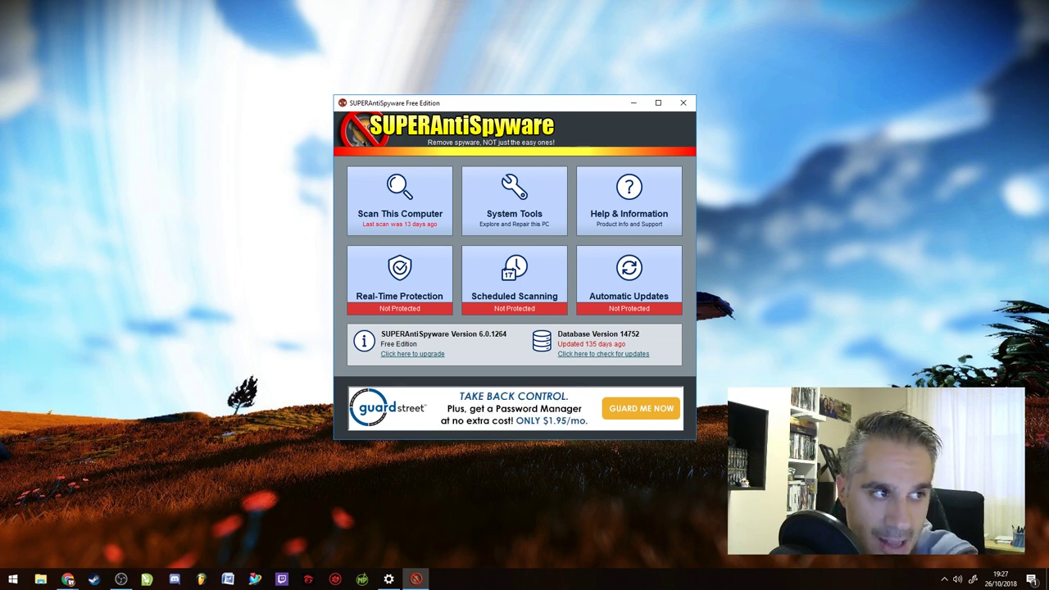
# Switch to Chrome, open the official SUPERAntiSpyware site from the search results, and request the Free Edition download, cancelling the save dialog
pyautogui.hotkey('alt', 'Tab')
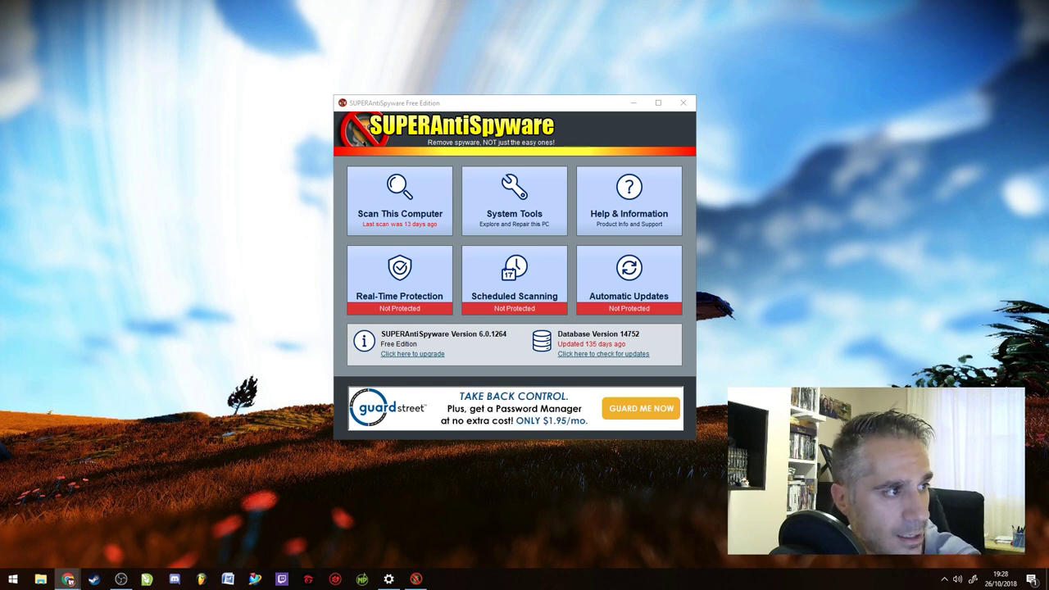
pyautogui.click(68, 580)
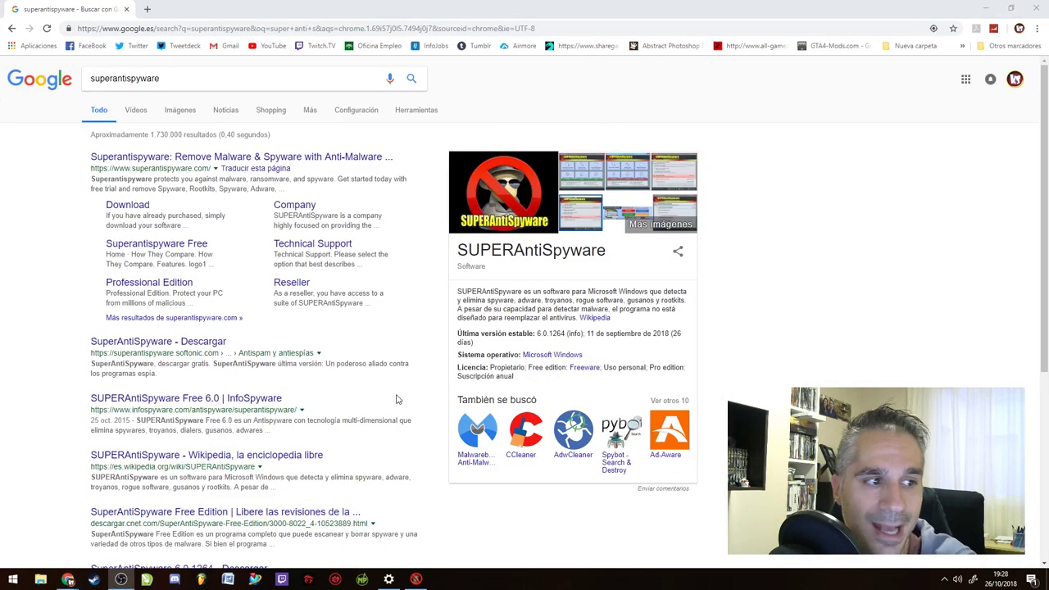
pyautogui.click(178, 159)
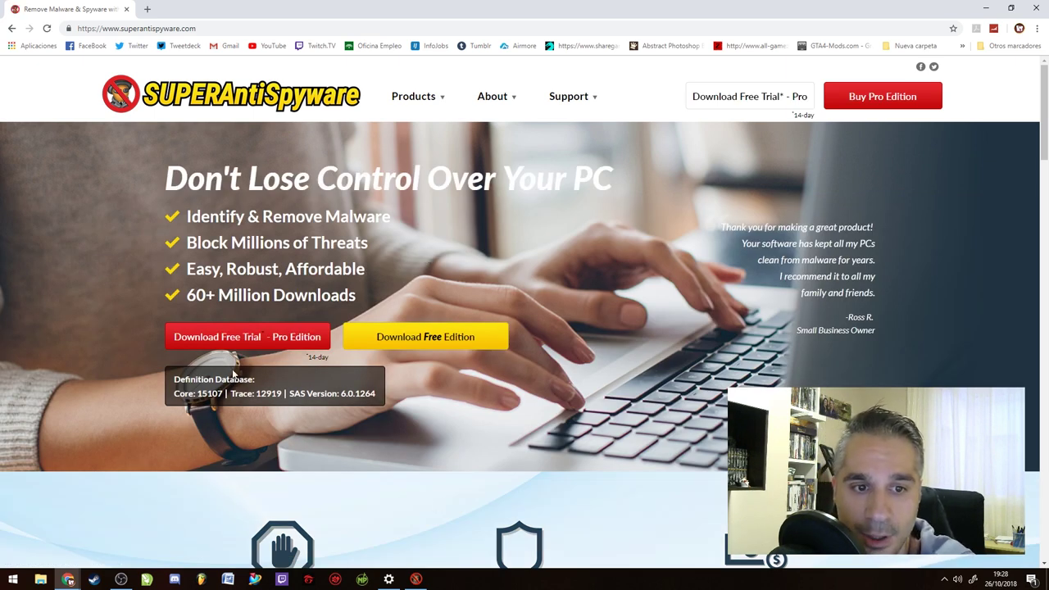
pyautogui.click(434, 343)
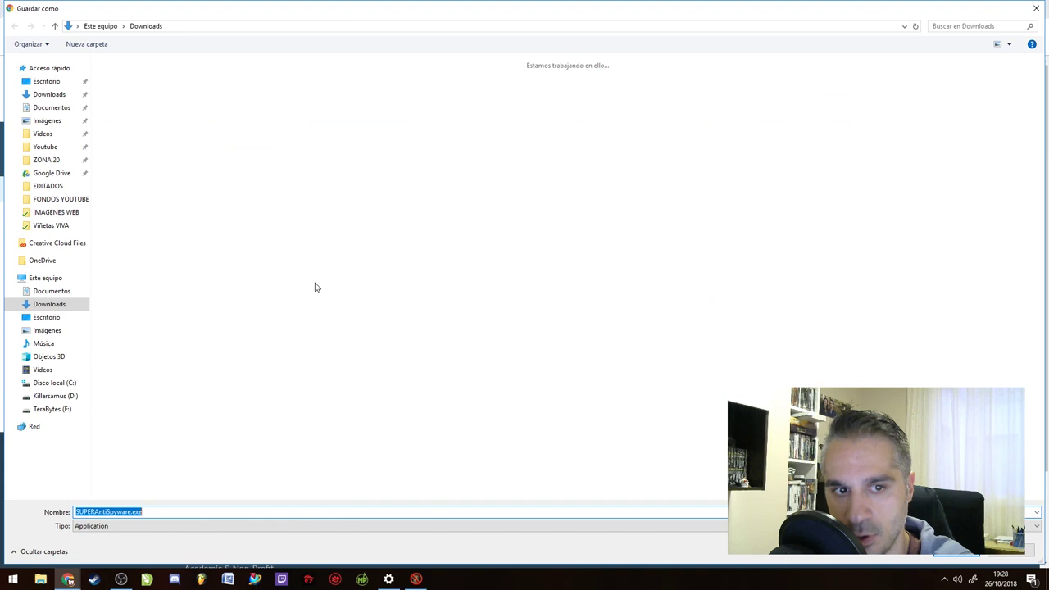
pyautogui.click(1011, 549)
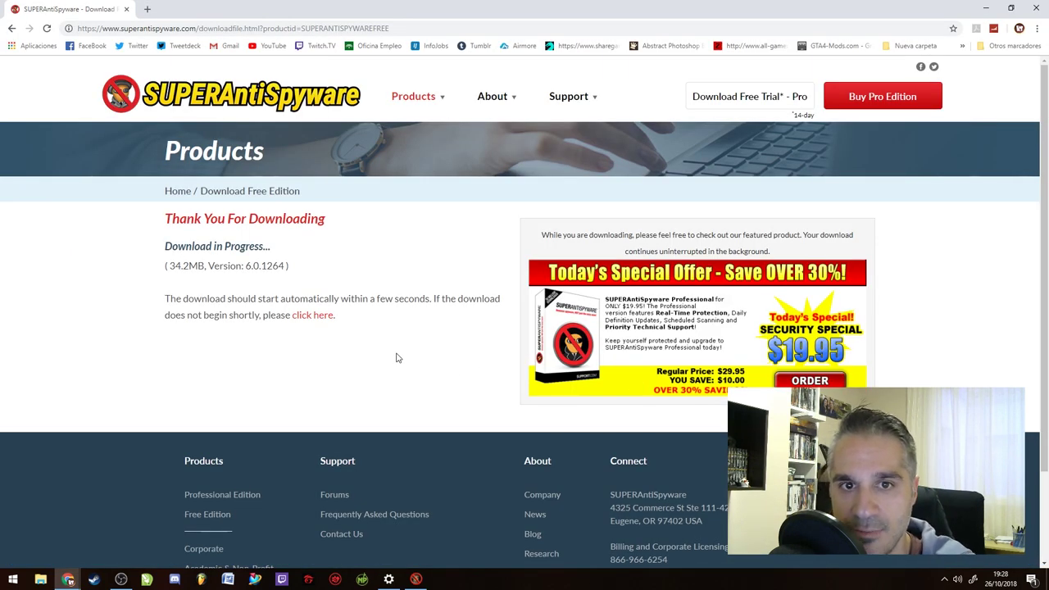
# Switch to SUPERAntiSpyware, view its System Tools and Program Settings including the Repairs option, and return to the main screen
pyautogui.click(416, 579)
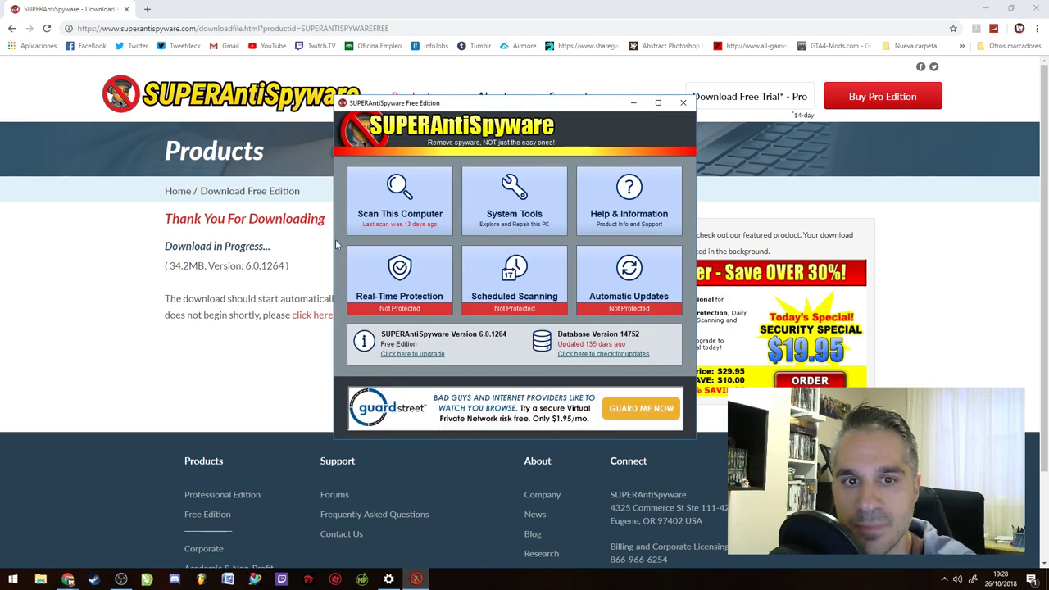
pyautogui.click(518, 214)
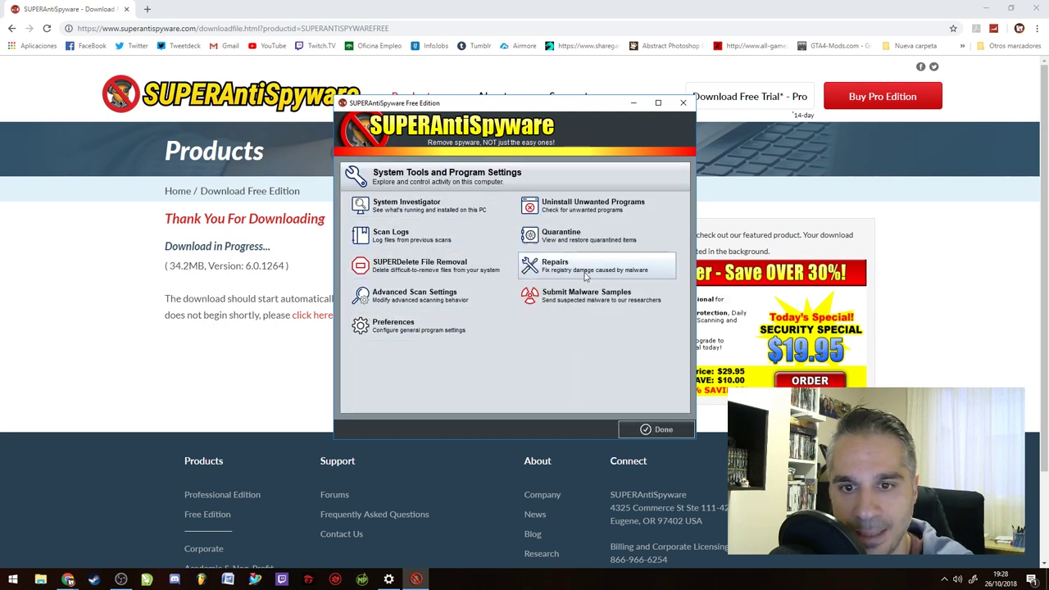
pyautogui.click(661, 430)
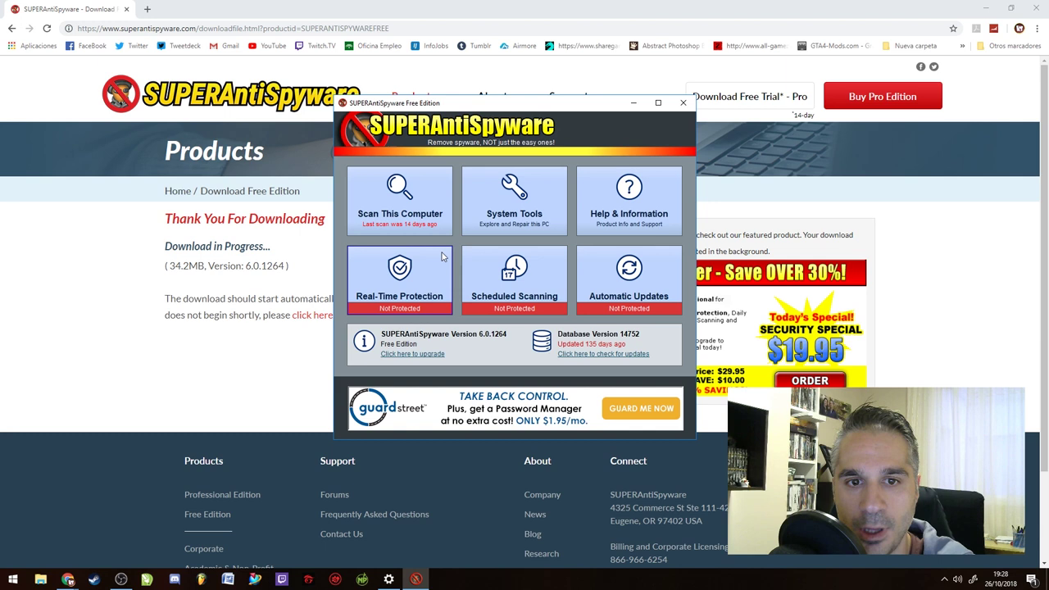
# Show the Scan This Computer options in SUPERAntiSpyware, and close both the program and the browser
pyautogui.click(394, 193)
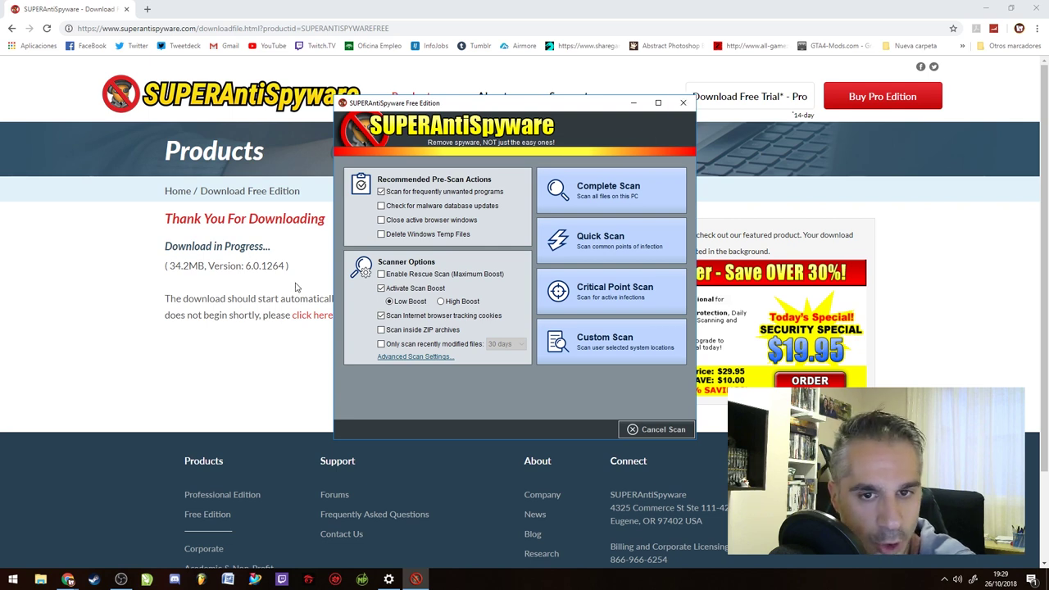
pyautogui.click(685, 104)
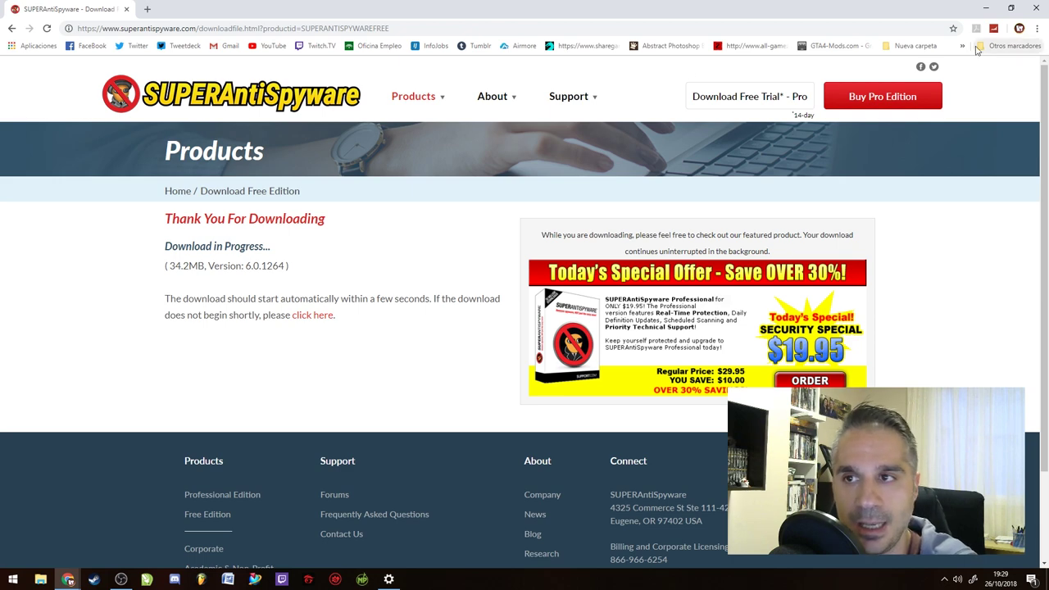
pyautogui.click(1036, 8)
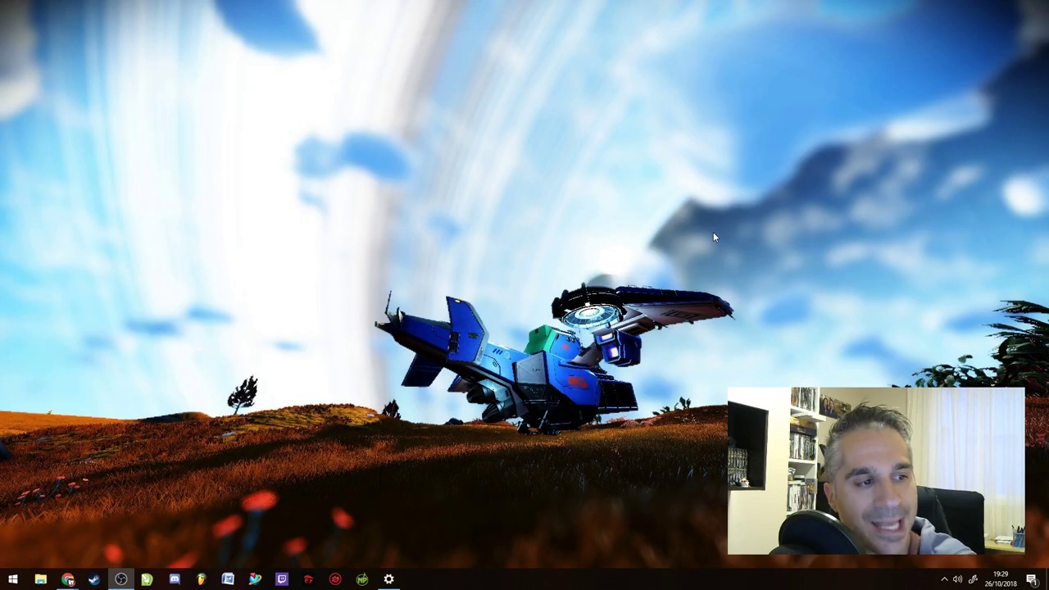